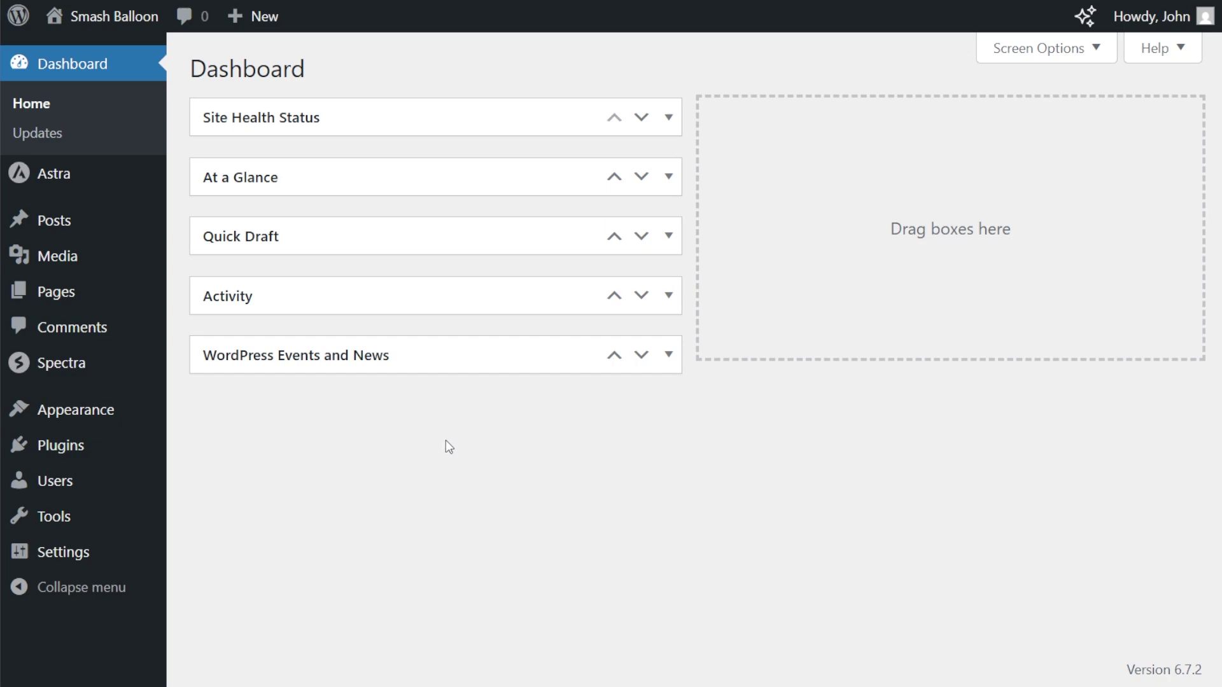
Search 'YouTube Feed', then install and activate the Feeds for YouTube plugin.
mouse_move(97, 445)
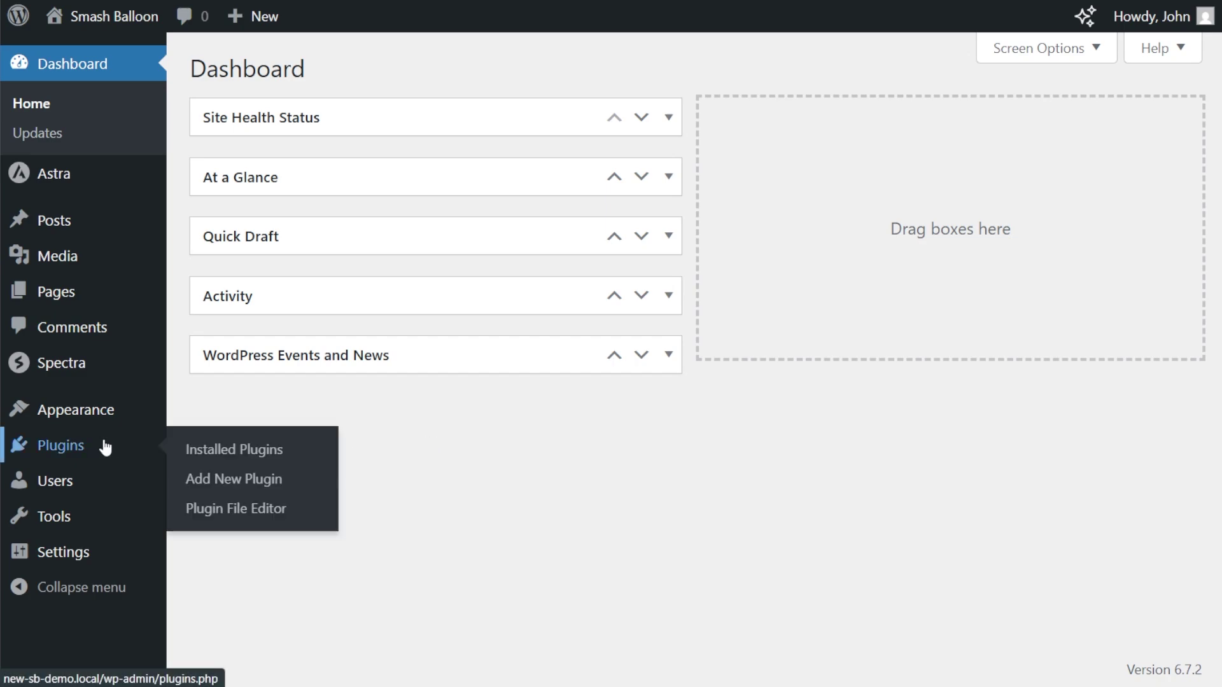
left_click(214, 483)
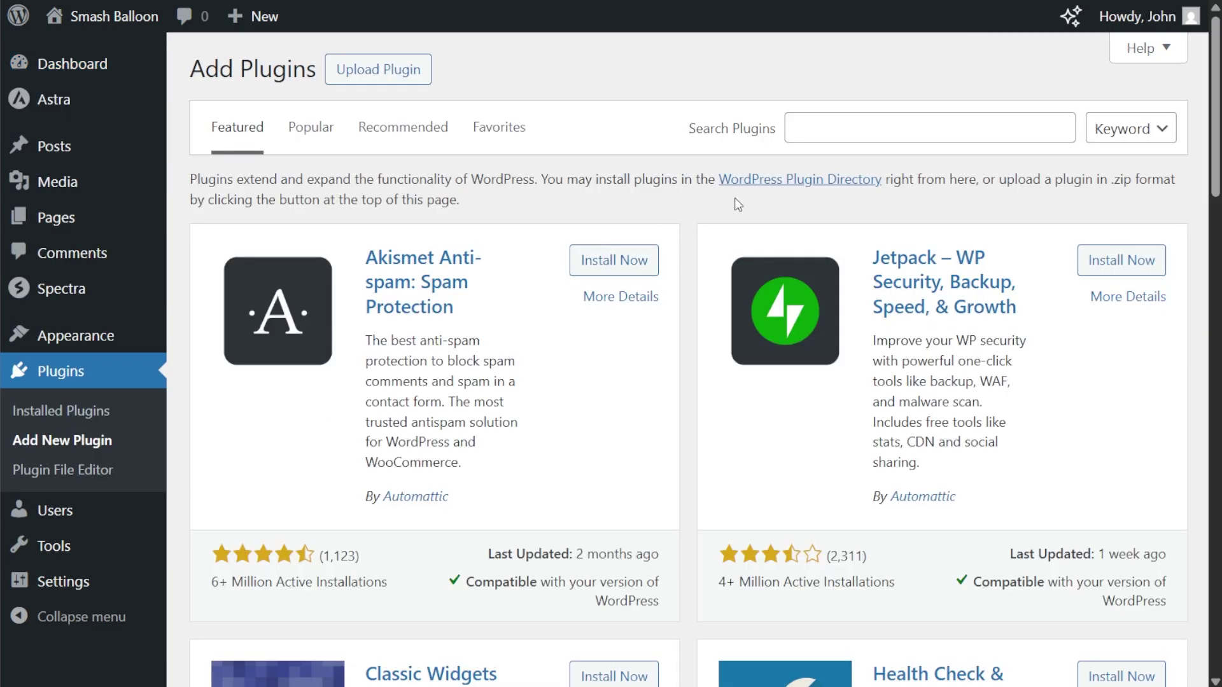
left_click(853, 123)
type("YouTube Feed")
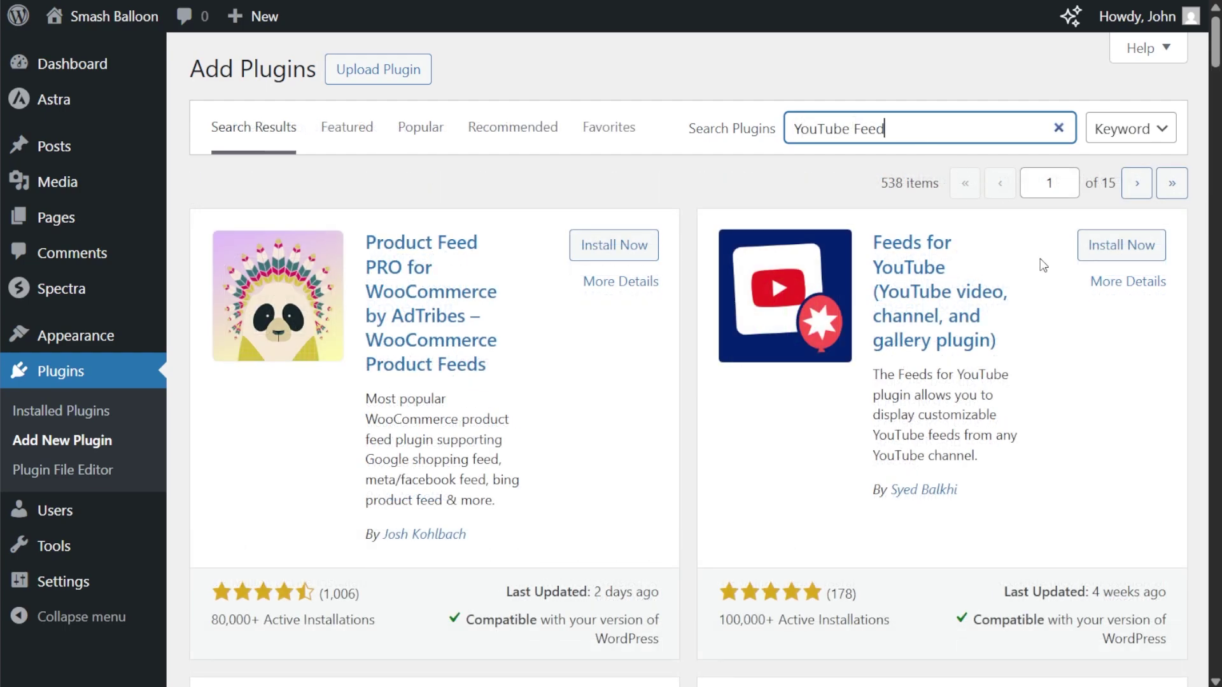
left_click(1091, 252)
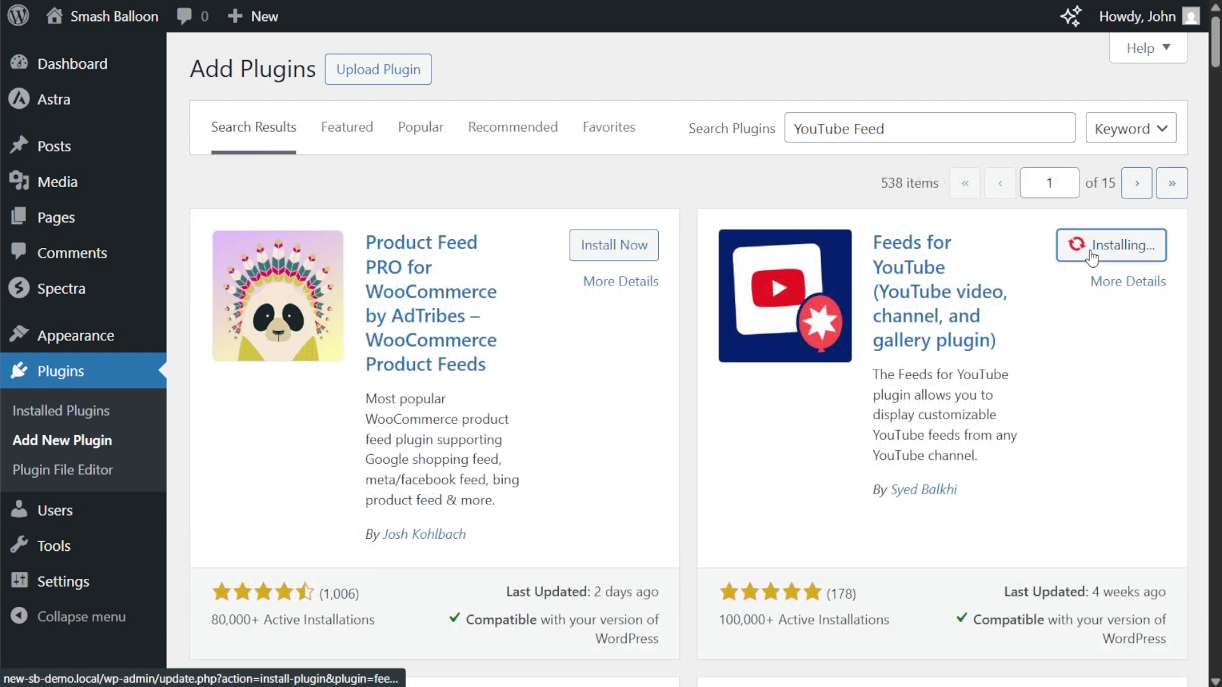
left_click(1139, 258)
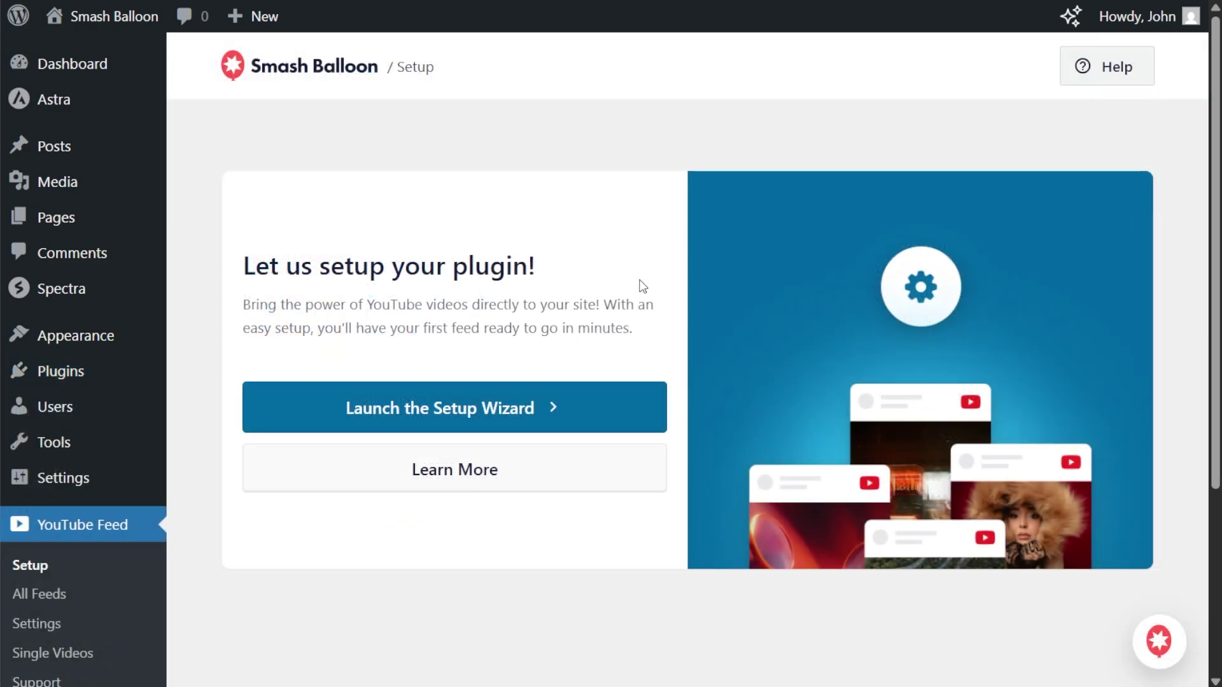
Launch the setup wizard, paste in the YouTube API key, save it and acknowledge the success message.
left_click(516, 415)
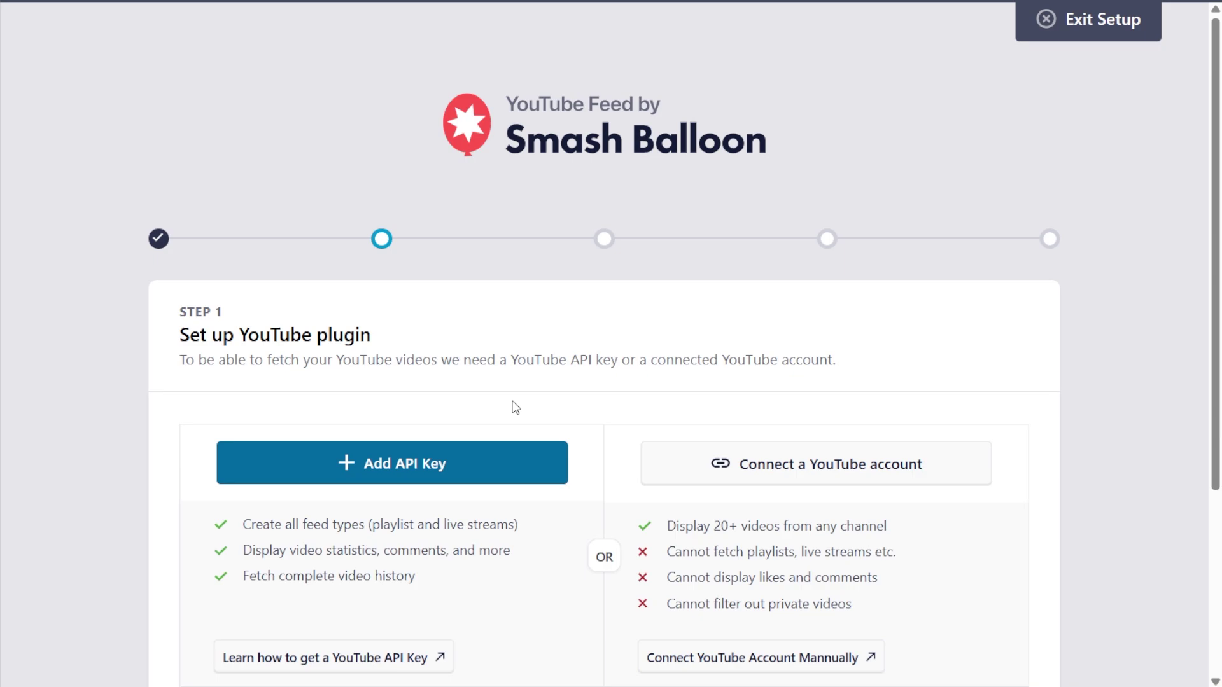
scroll(572, 388, "down", 4)
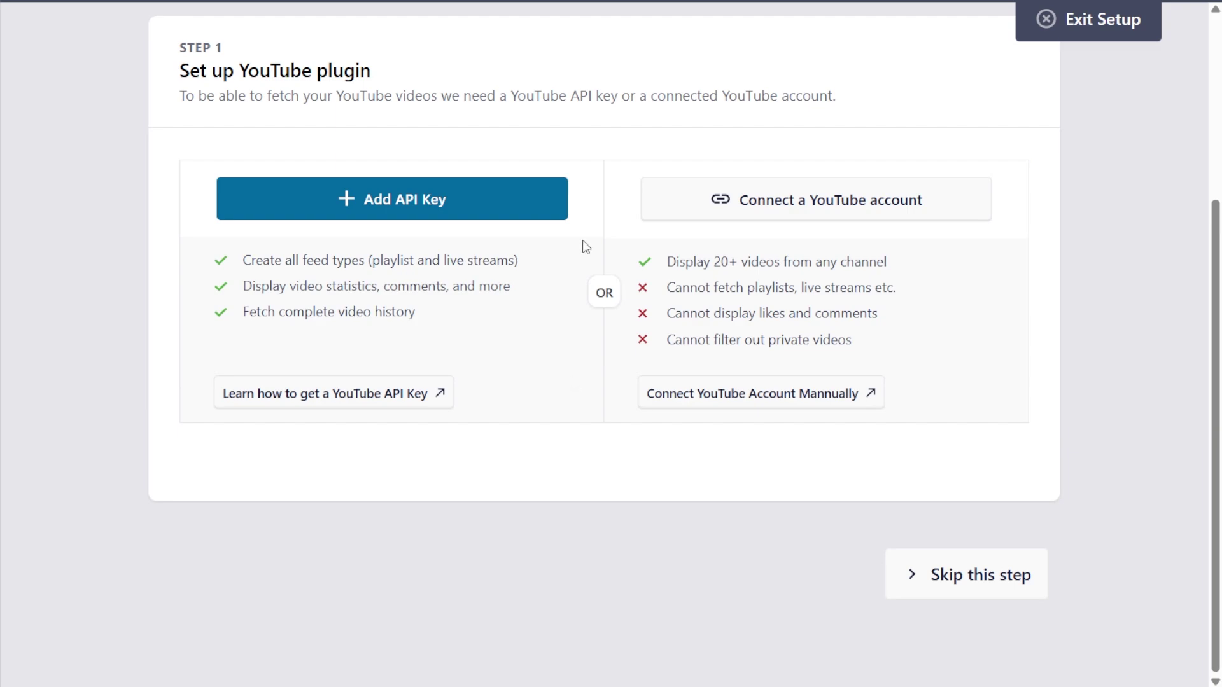
left_click(506, 208)
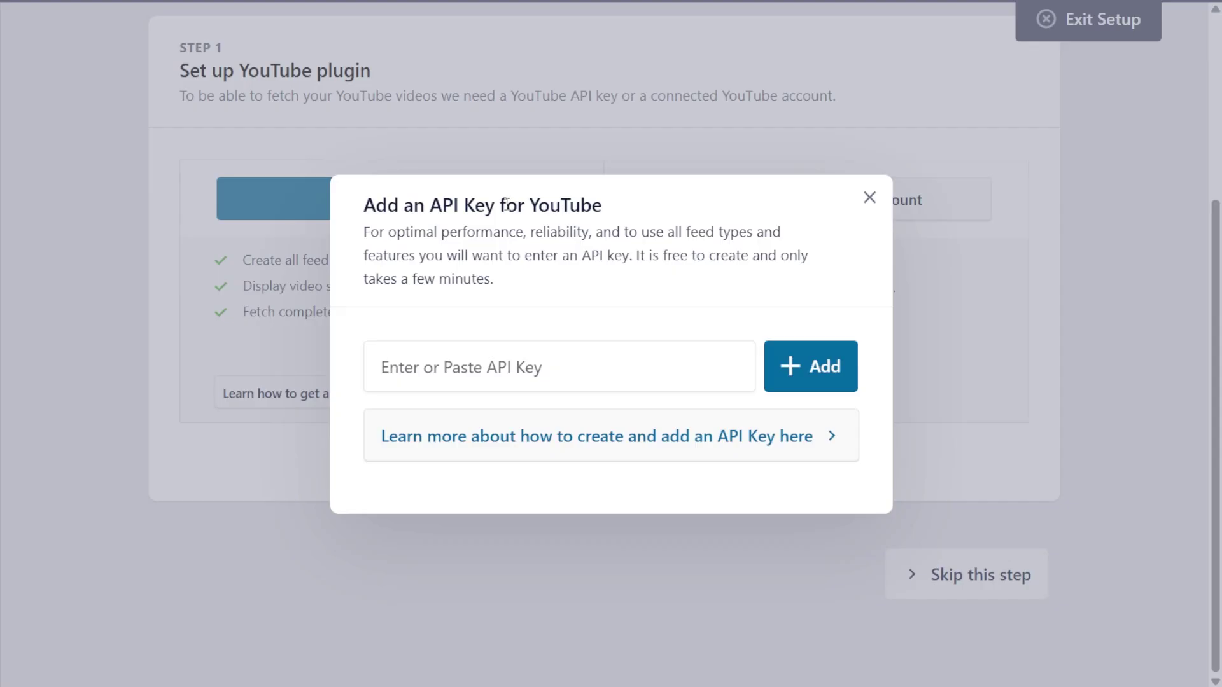
left_click(572, 360)
key("ctrl+v")
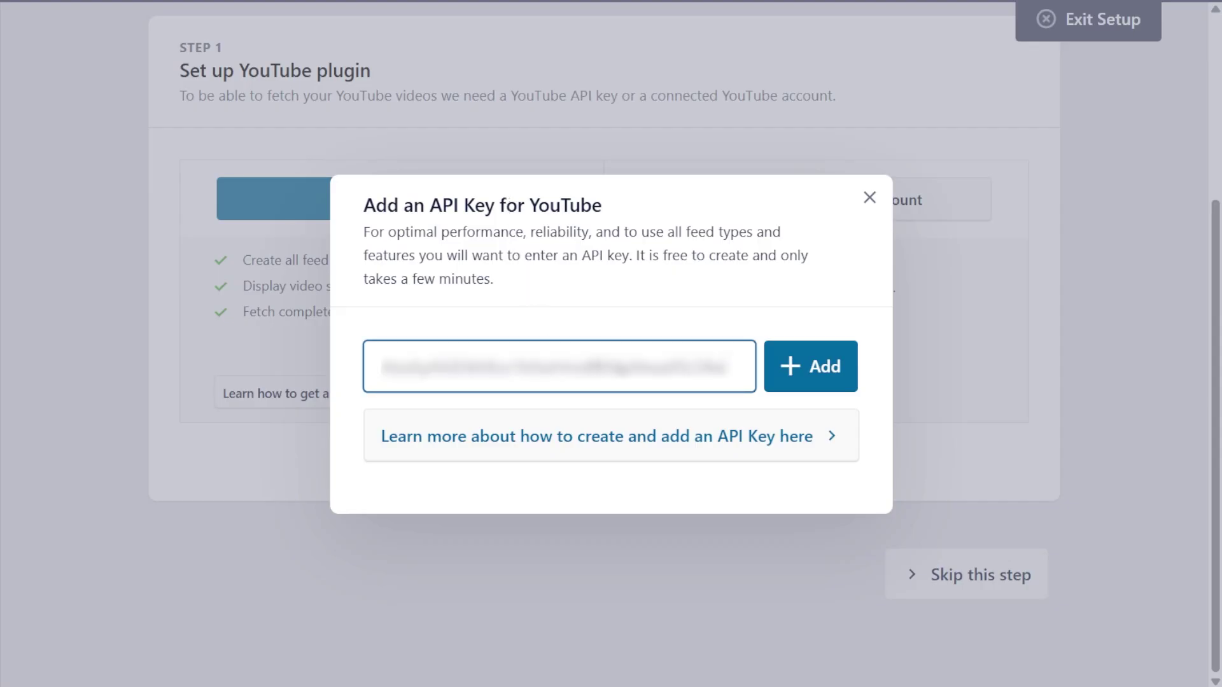
left_click(806, 373)
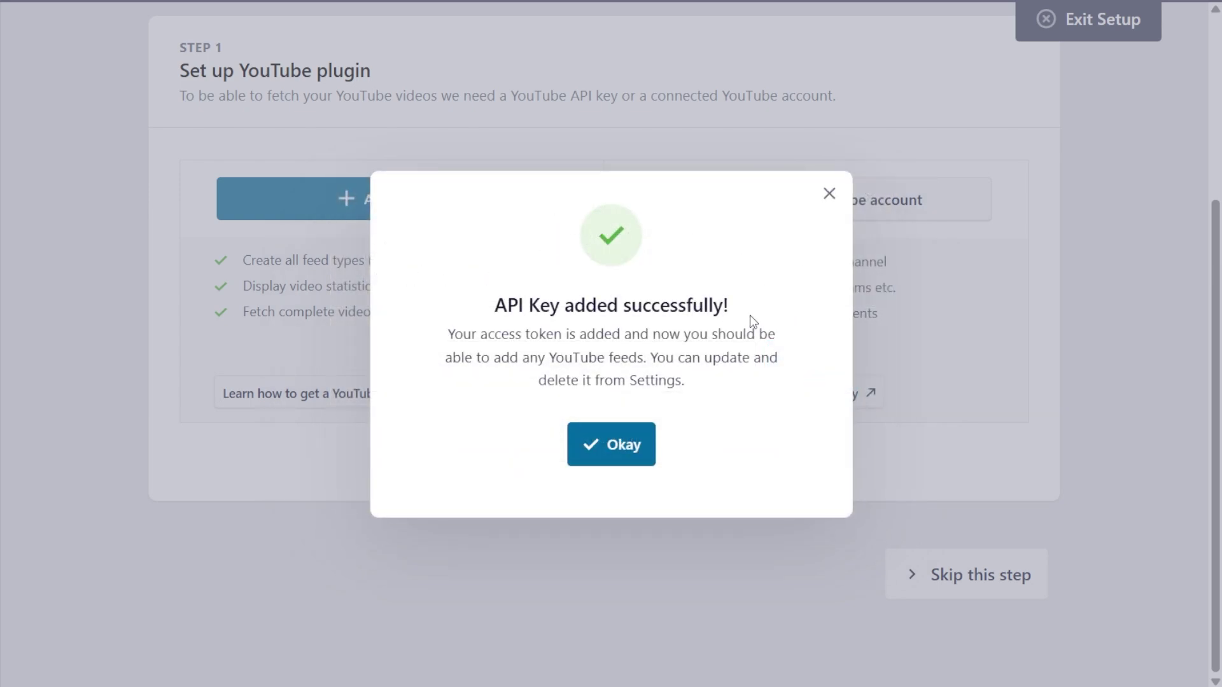
left_click(626, 444)
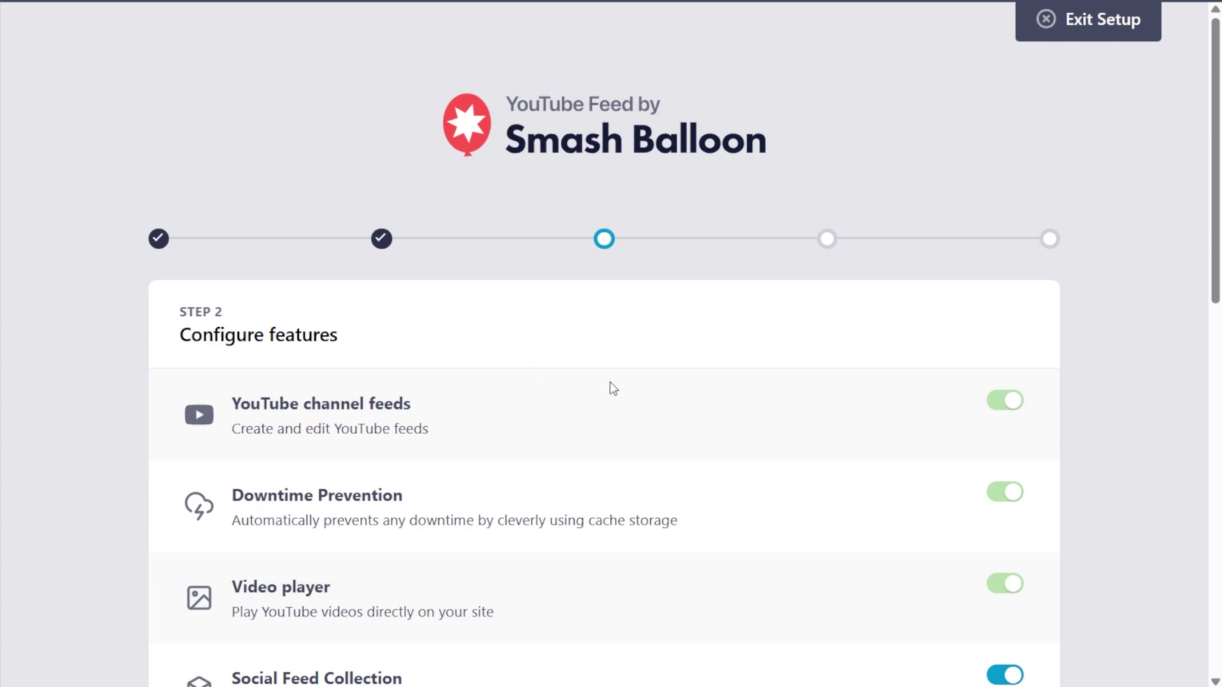
scroll(613, 389, "down", 3)
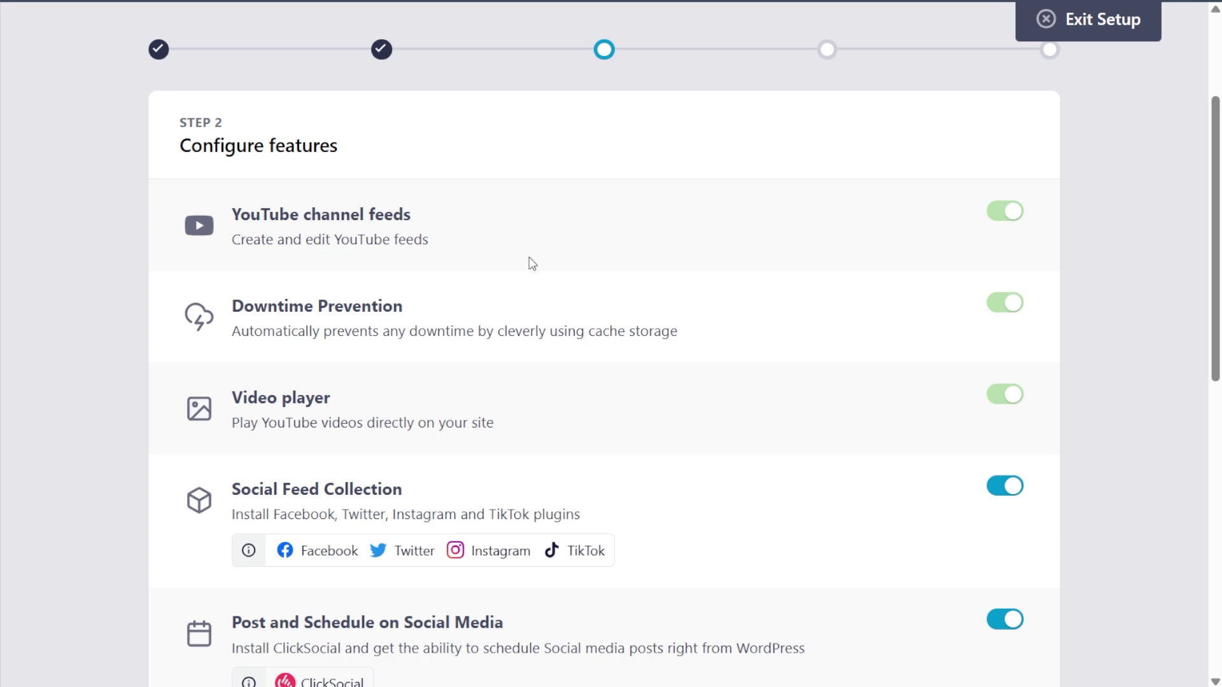
scroll(533, 263, "down", 3)
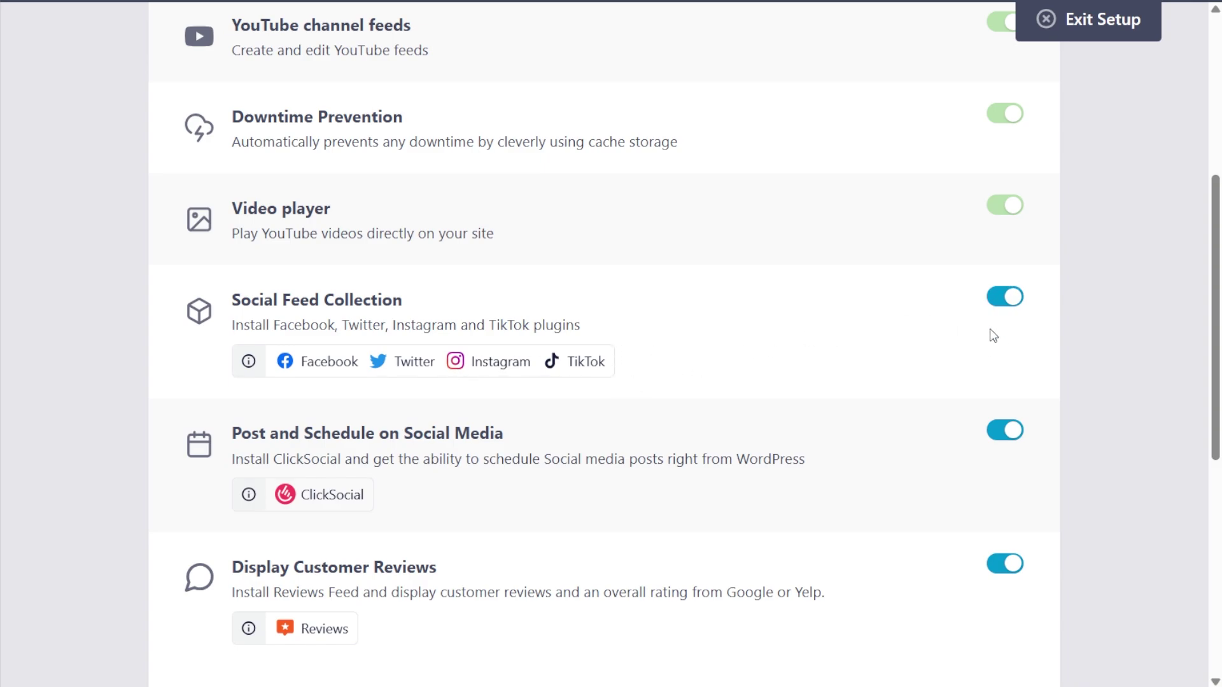
scroll(889, 357, "down", 3)
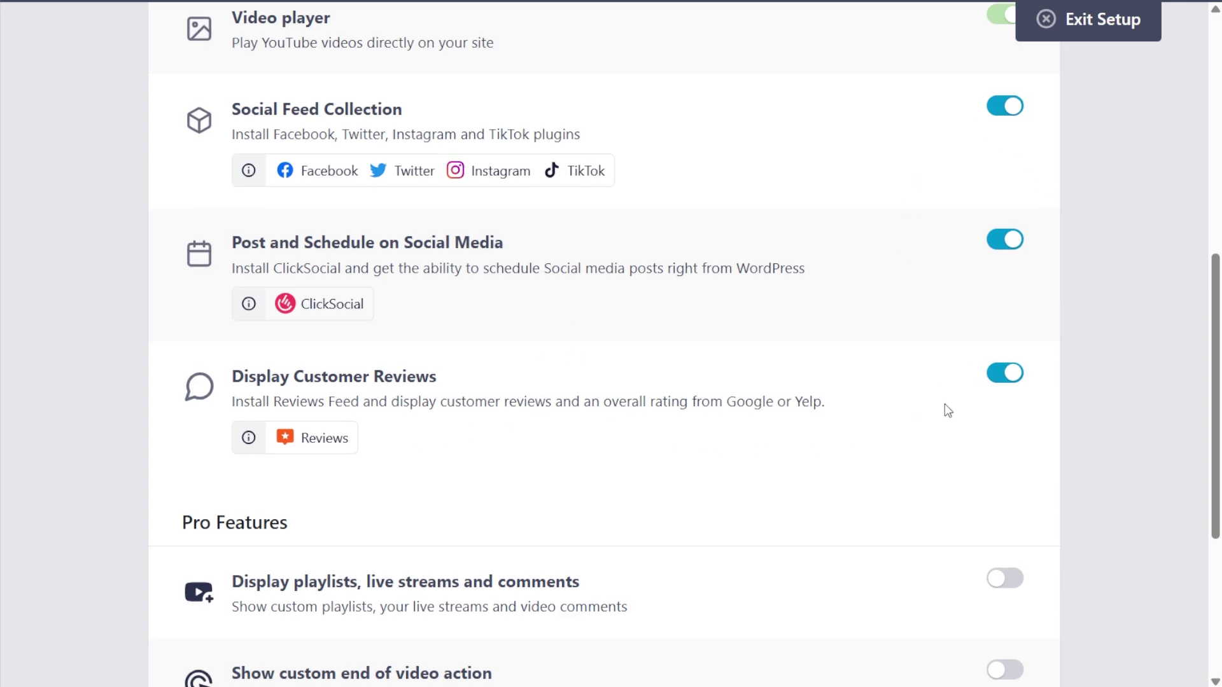
scroll(945, 408, "down", 4)
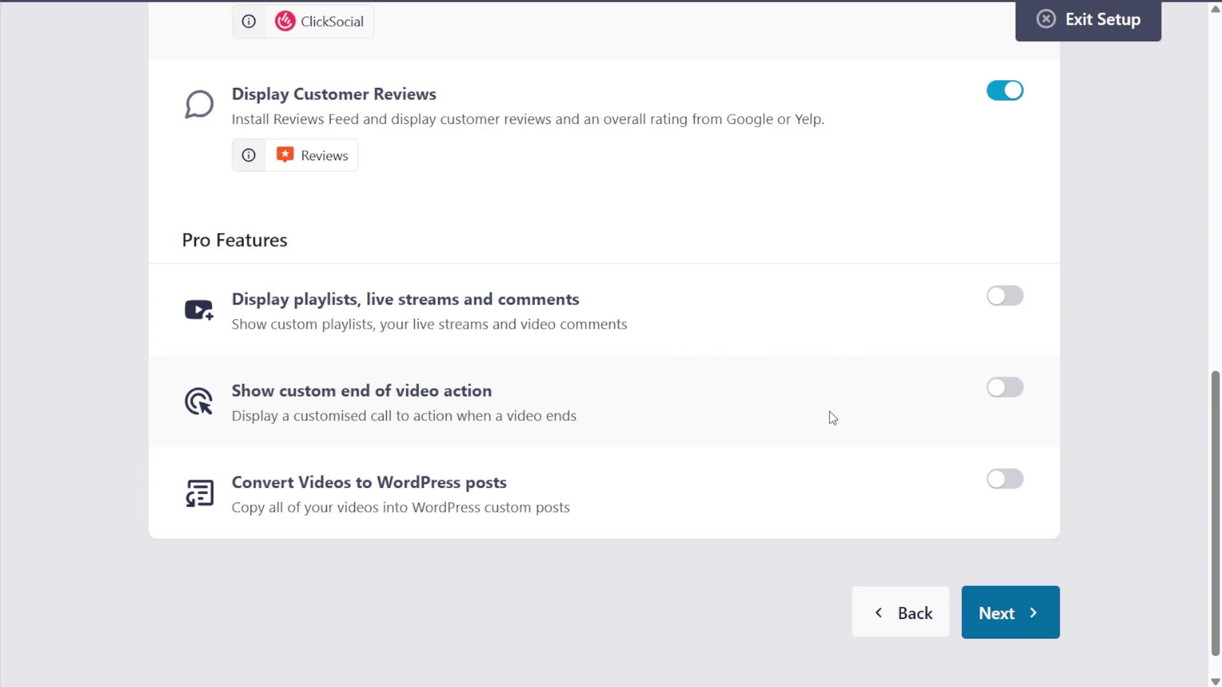
Advance past the features step and install the selected suggested plugins to reach the summary.
left_click(1041, 614)
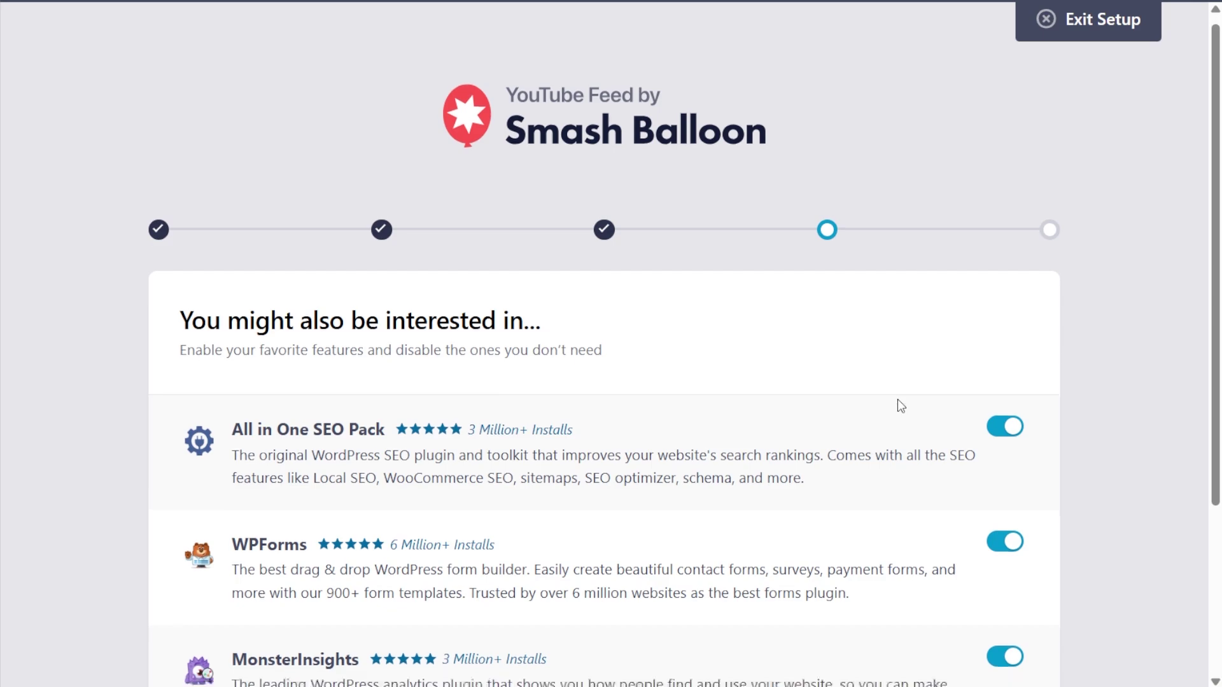
scroll(899, 402, "down", 4)
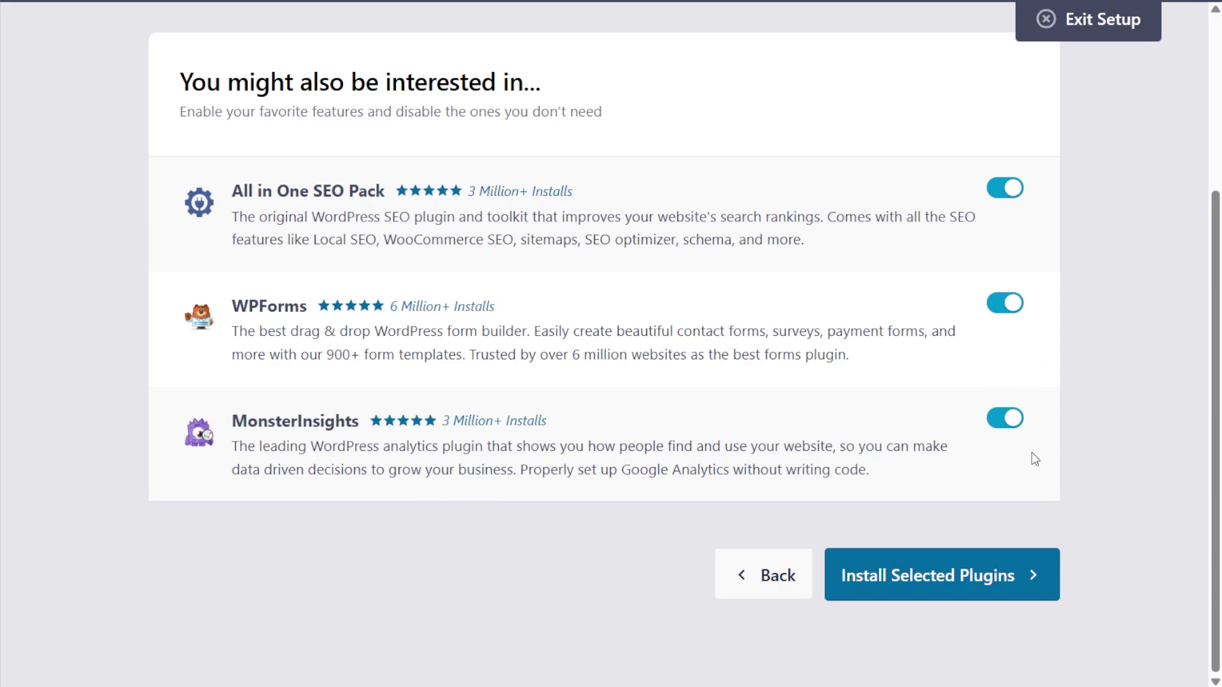
left_click(963, 581)
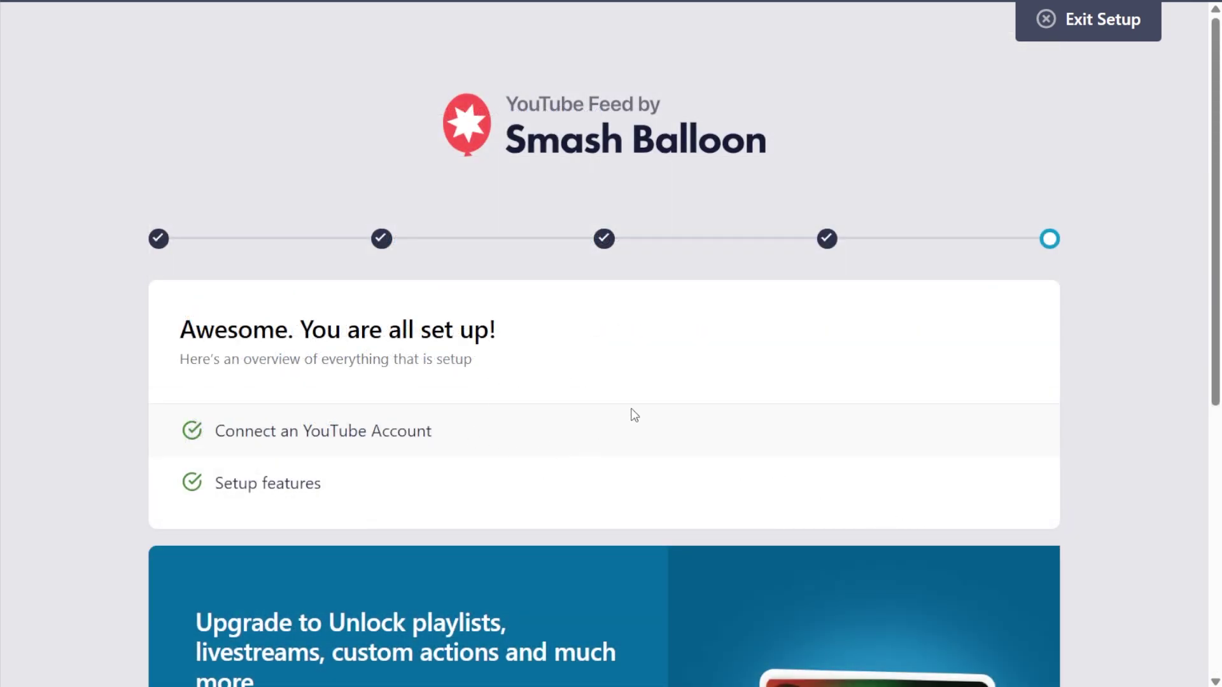
scroll(637, 410, "down", 7)
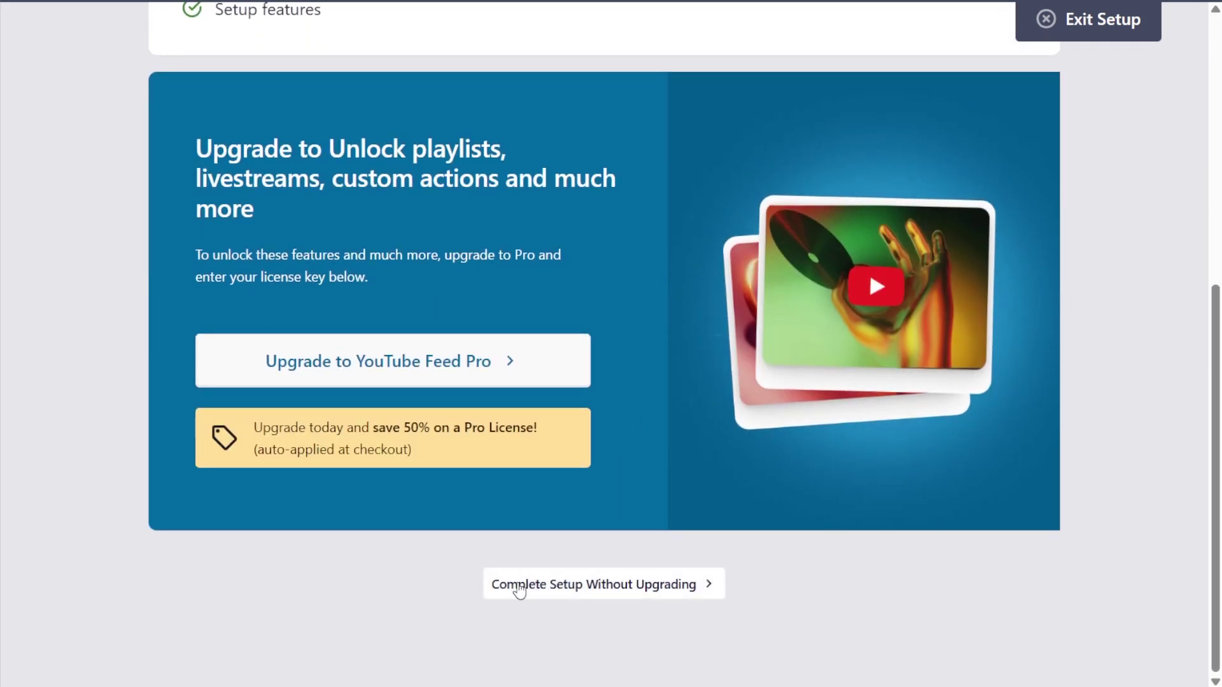
Complete setup without upgrading and create a Channel feed sourced from the pasted channel handle.
left_click(674, 584)
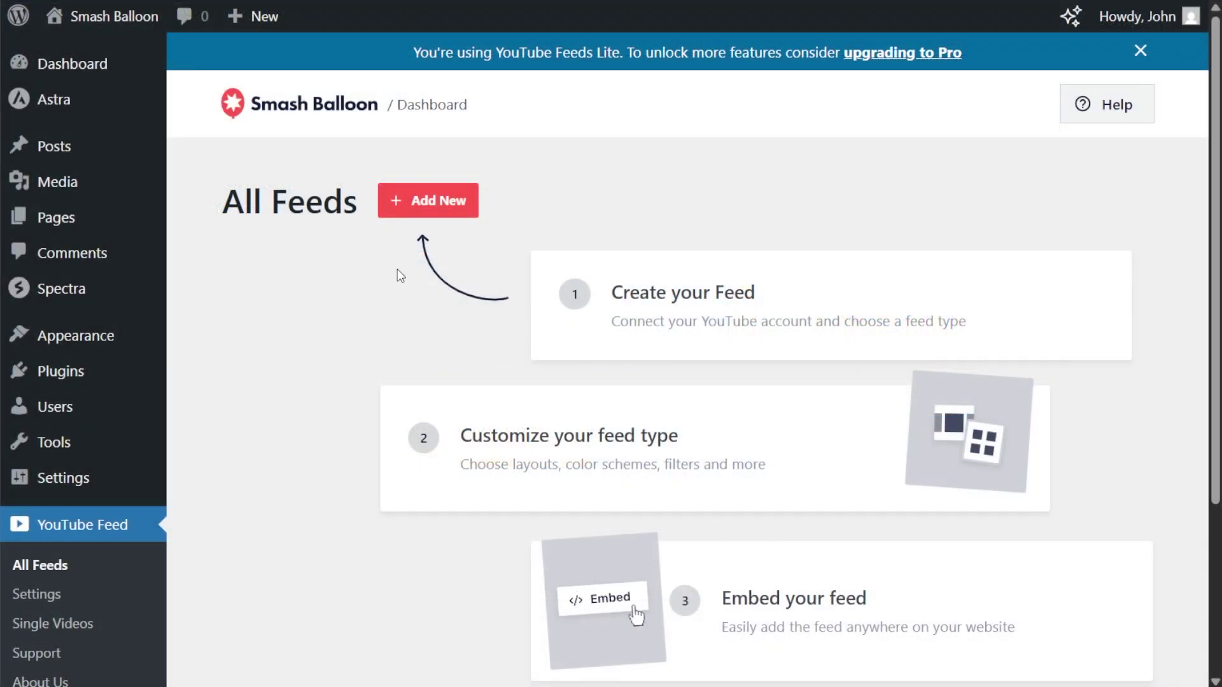
left_click(428, 204)
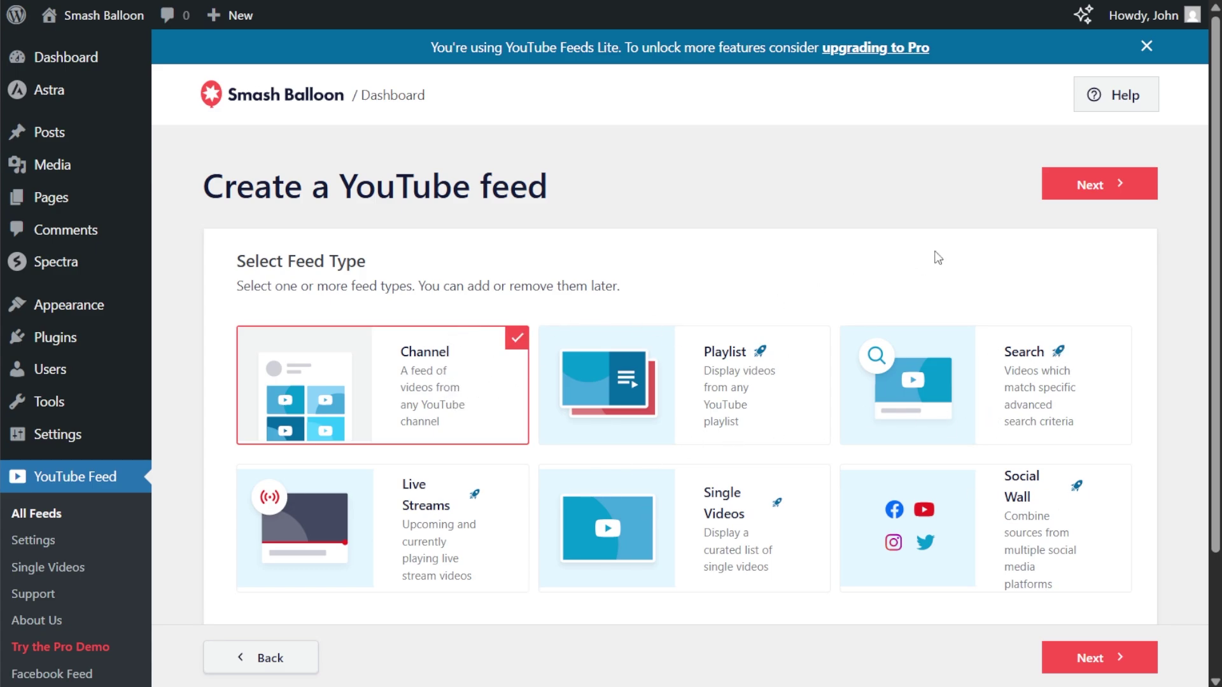
left_click(1058, 191)
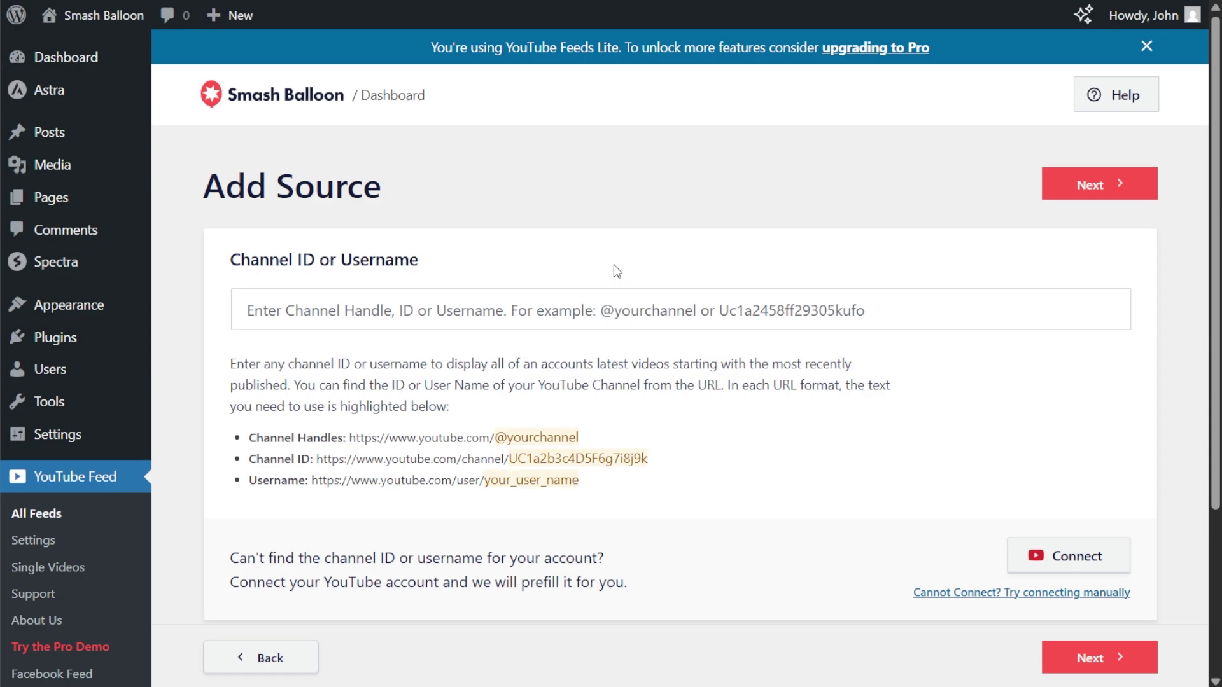
left_click(533, 304)
key("ctrl+v")
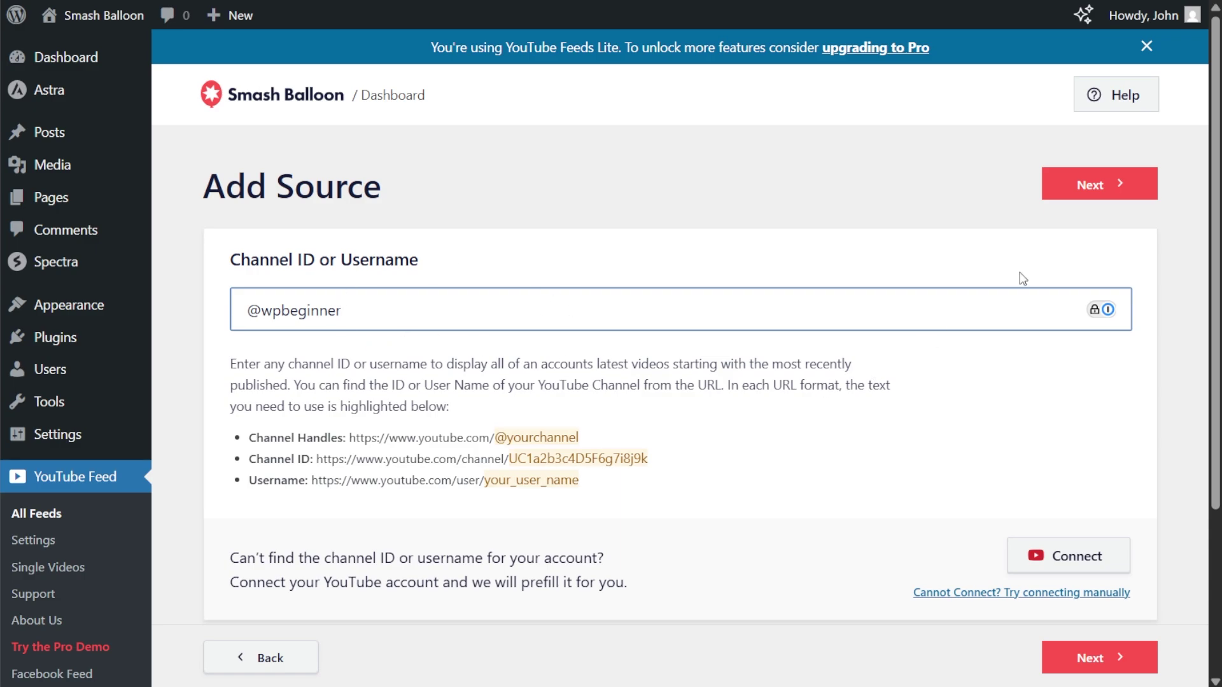
left_click(1103, 191)
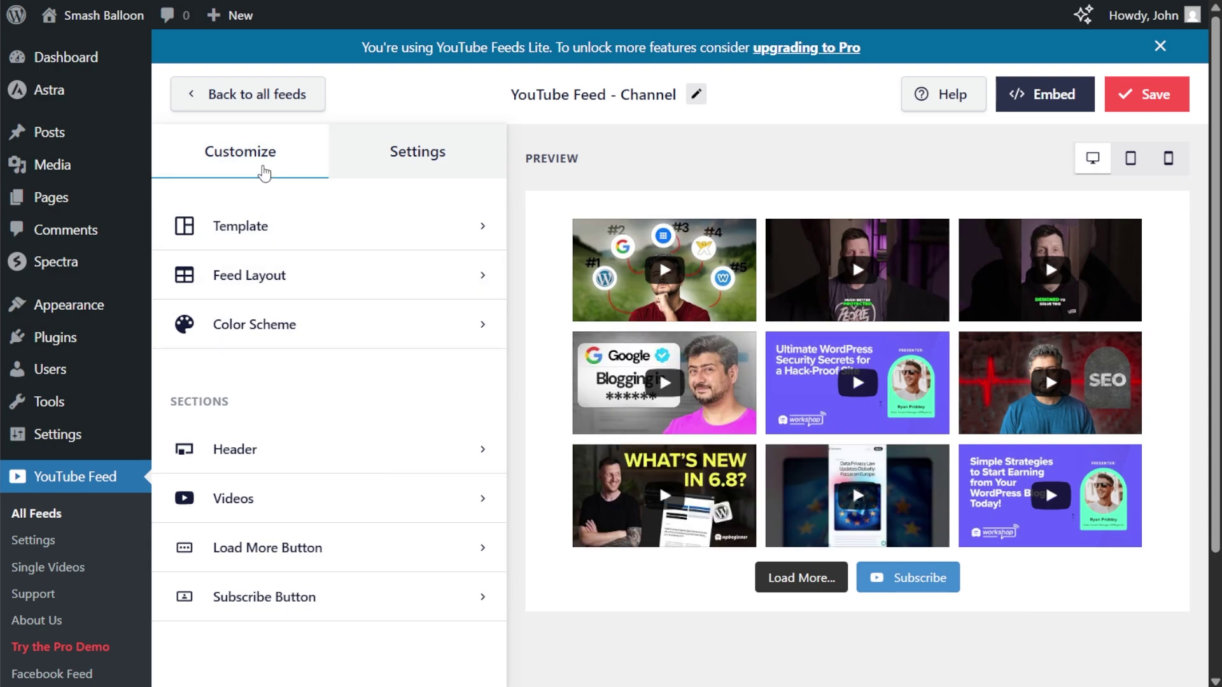
Switch the feed layout to Gallery, briefly preview List, then return to Gallery.
left_click(318, 283)
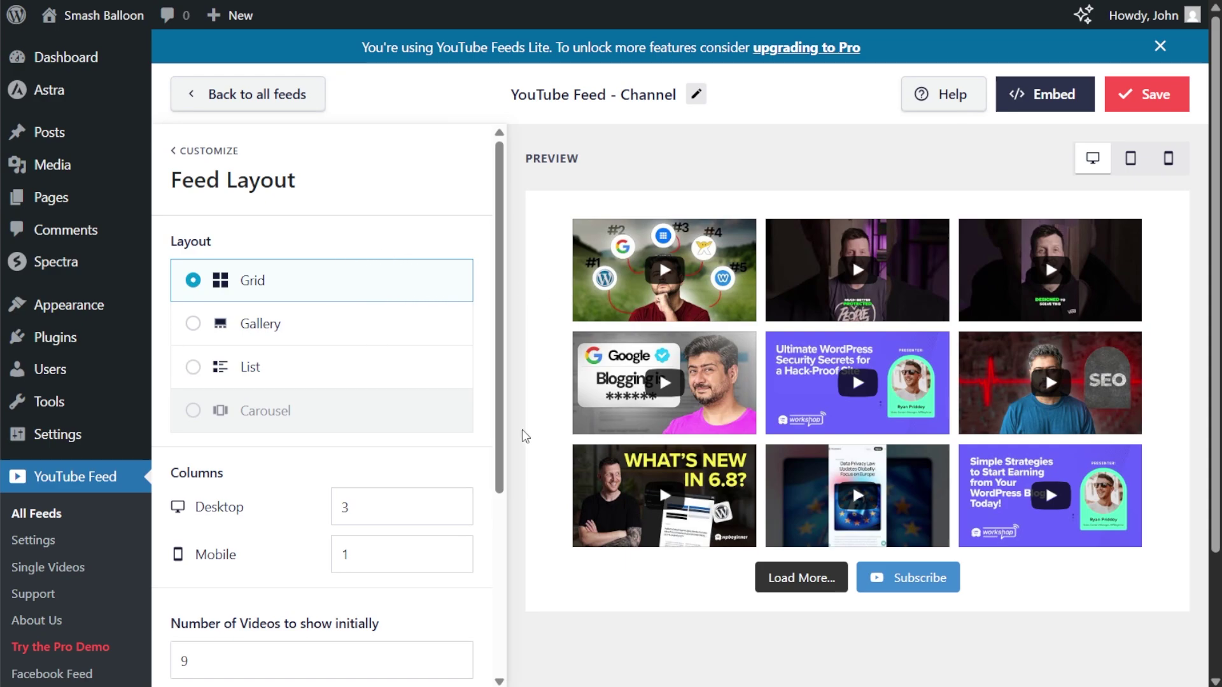
left_click(369, 338)
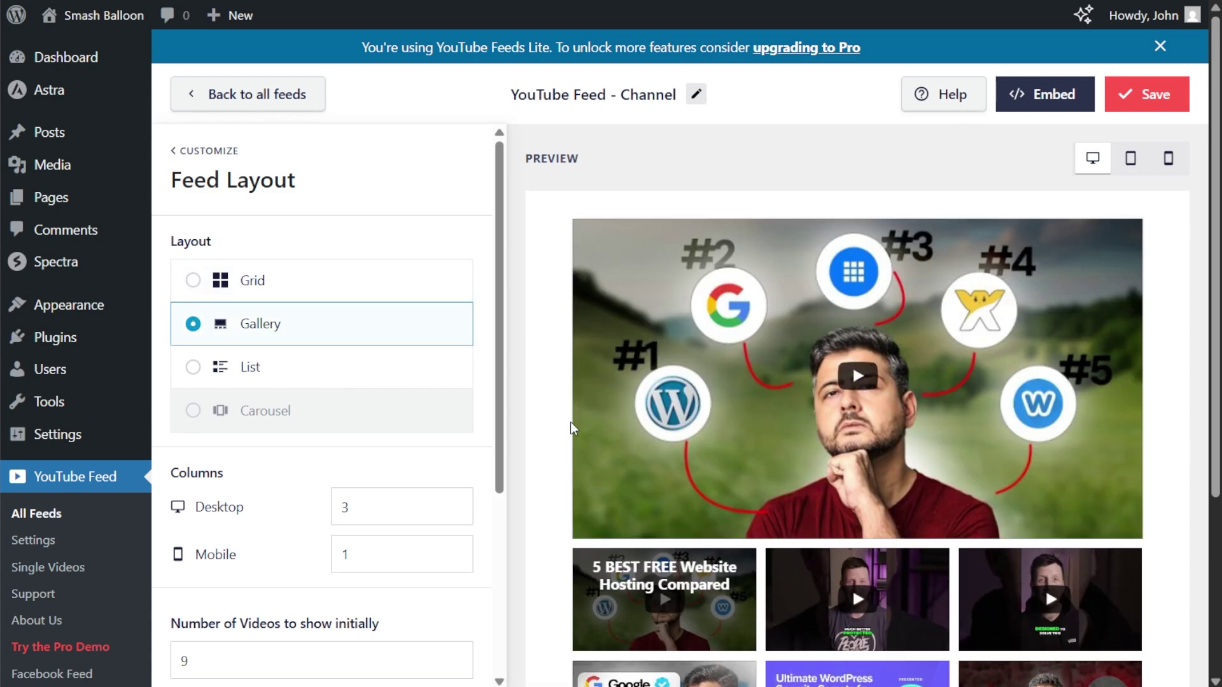
scroll(867, 439, "down", 2)
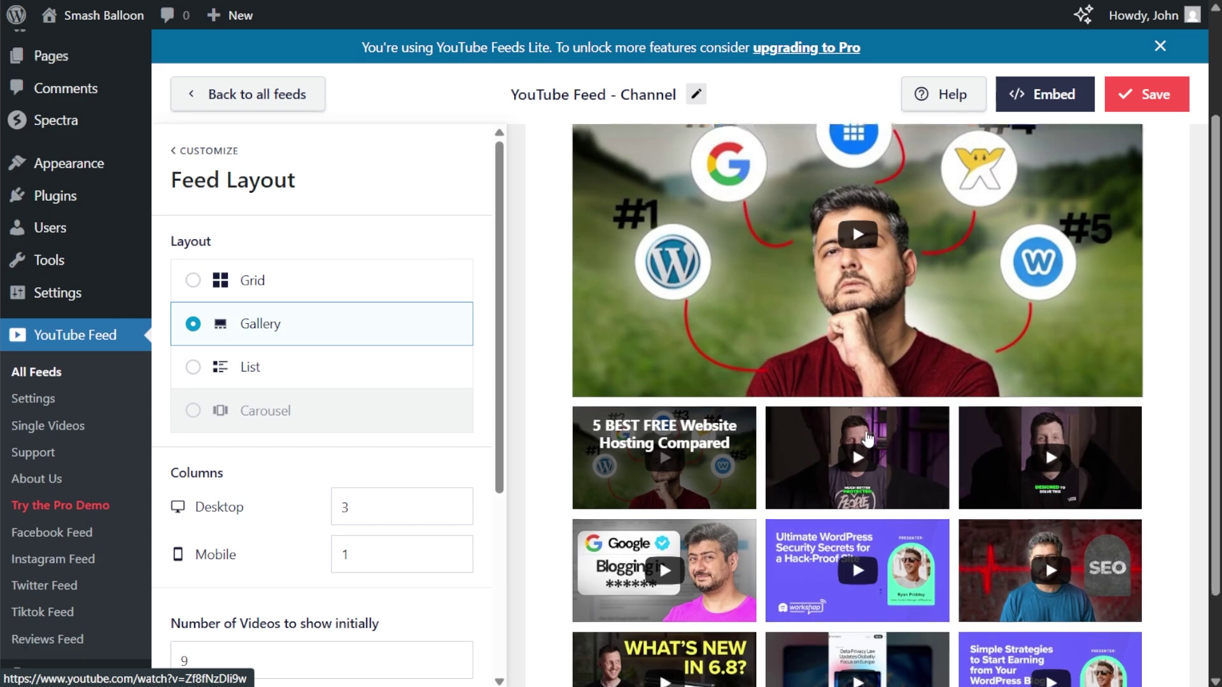
scroll(867, 439, "down", 2)
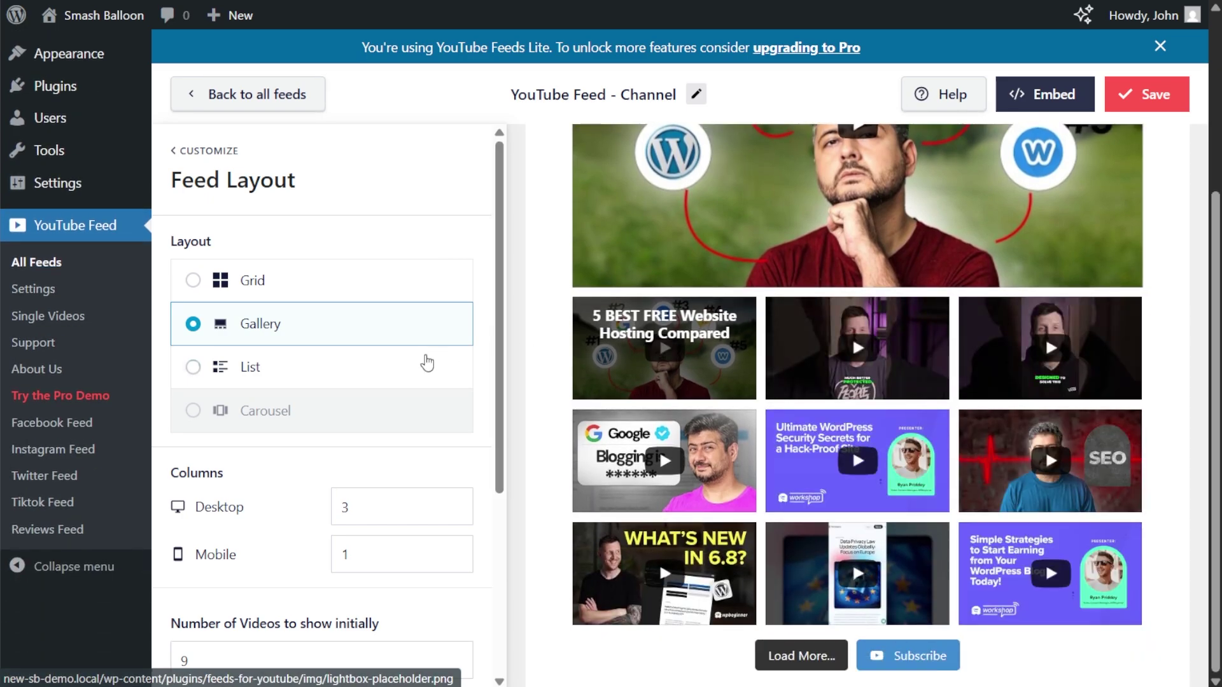
left_click(414, 369)
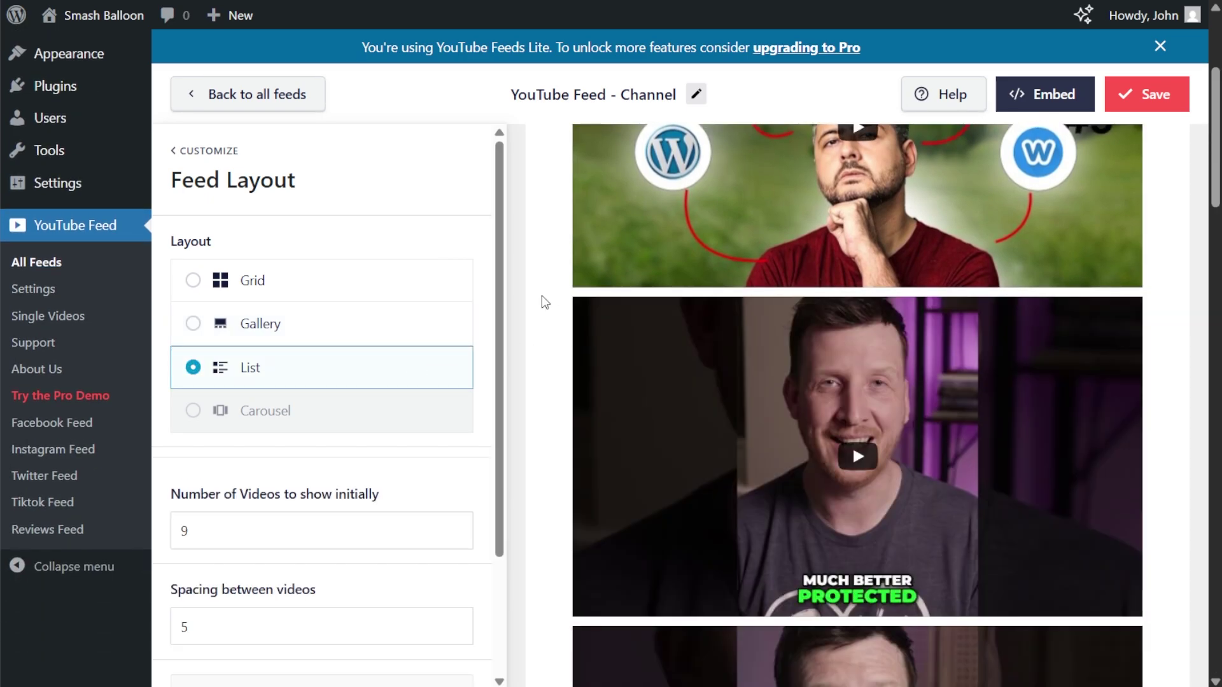
scroll(542, 297, "down", 10)
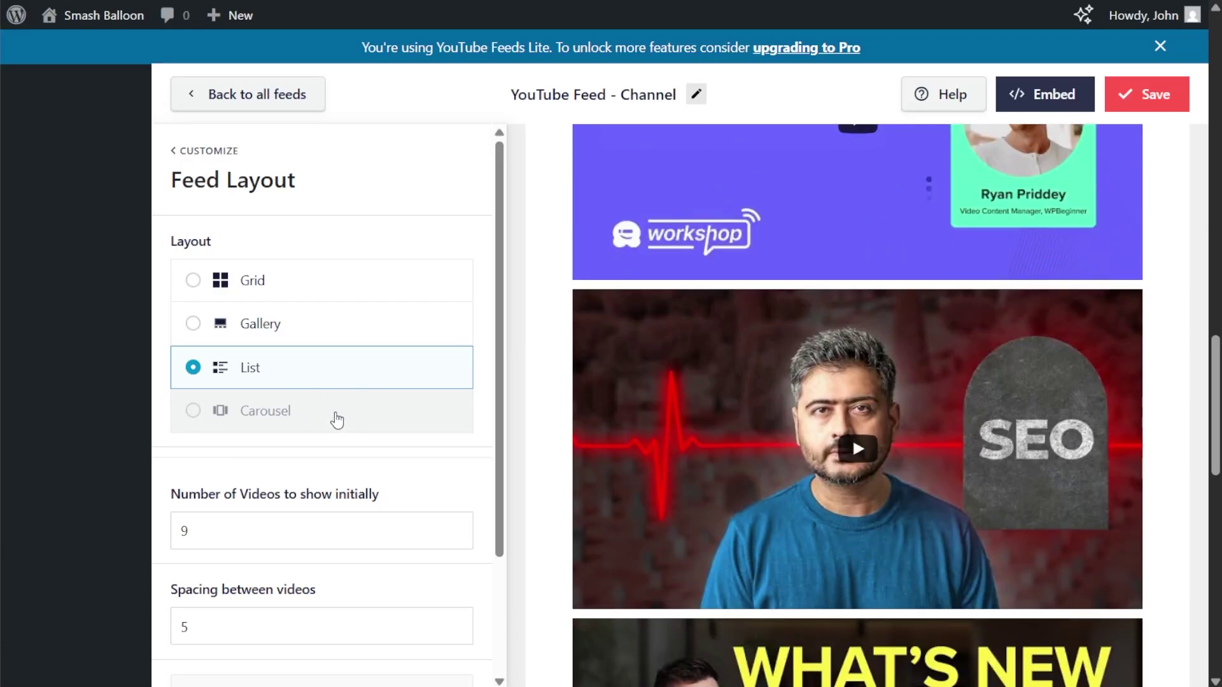
left_click(322, 336)
Change the desktop column count to 4, then restore it to 3.
scroll(401, 357, "down", 5)
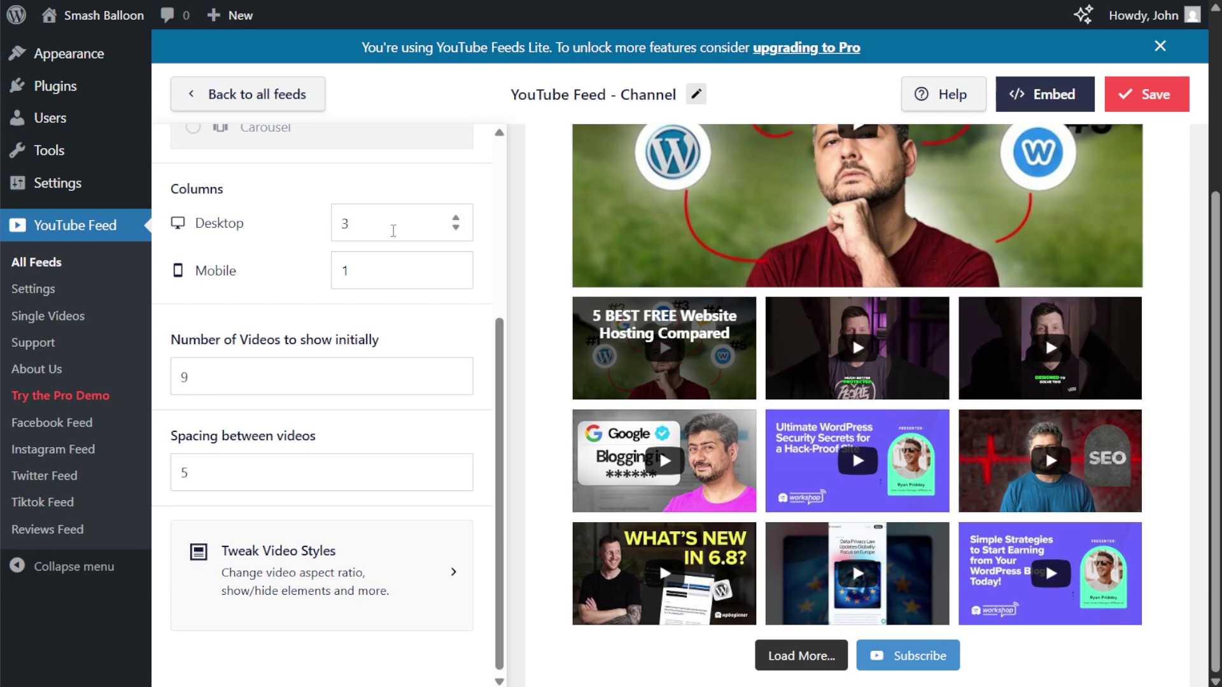
left_click_drag(394, 231, 337, 225)
type("4")
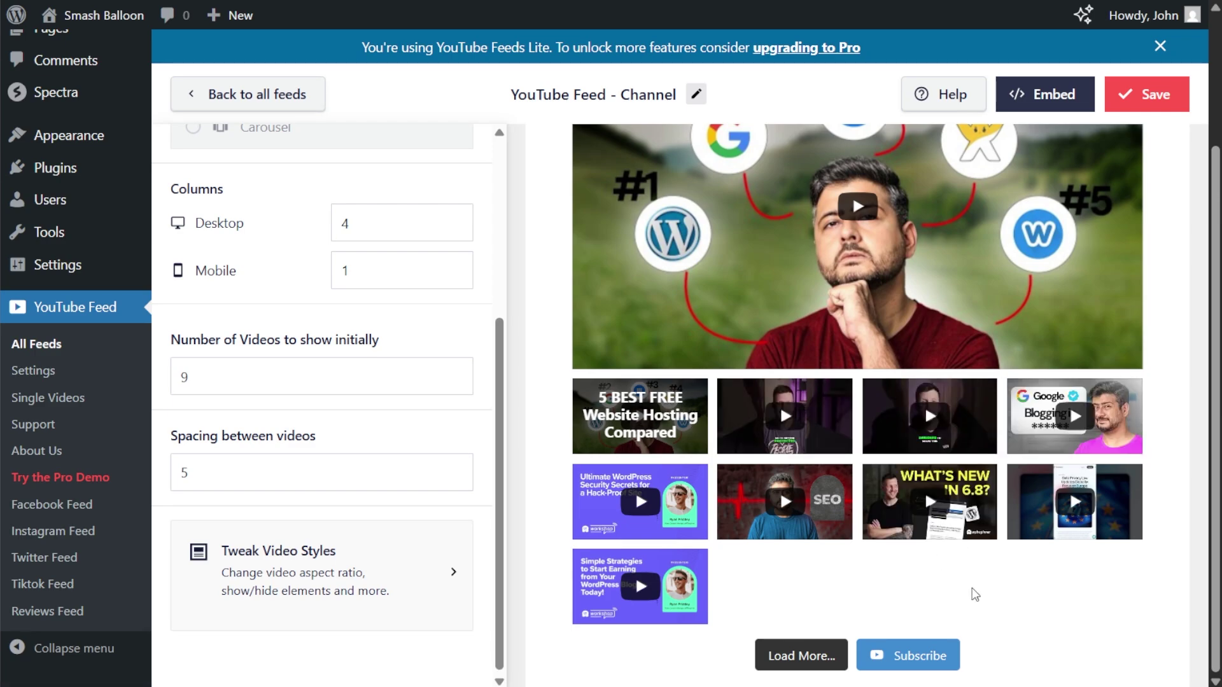
double_click(390, 216)
type("3")
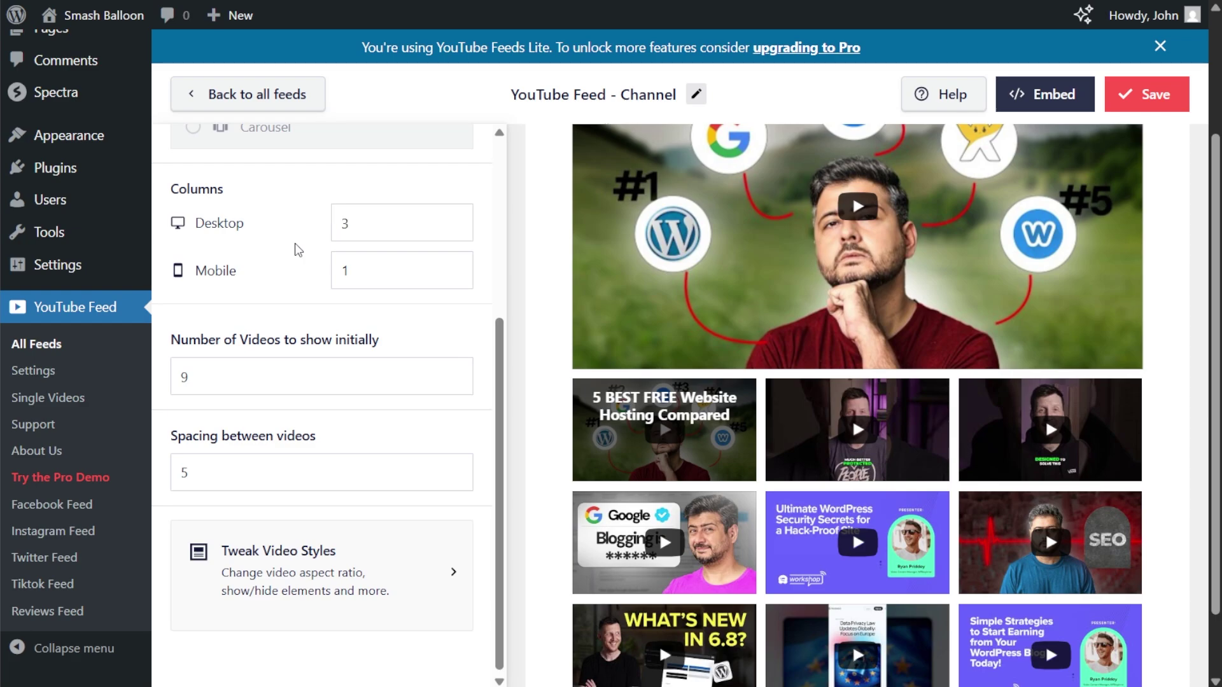
Set the number of videos shown initially to 12 and save the feed.
scroll(549, 364, "down", 1)
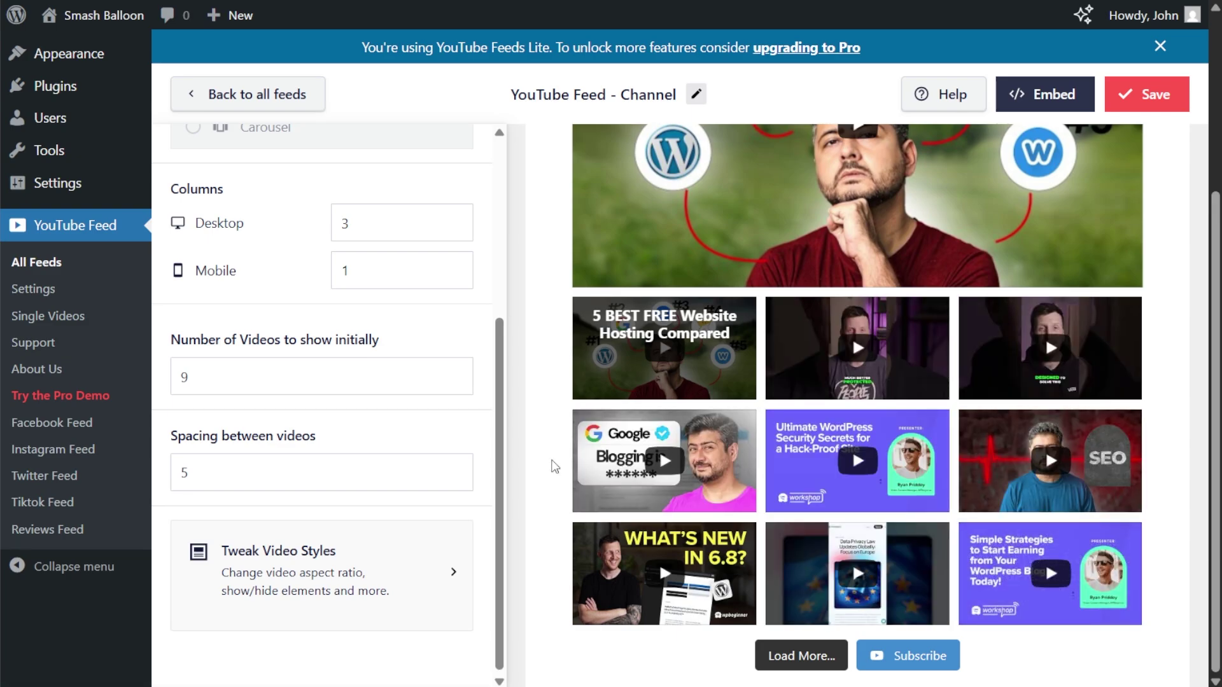
double_click(286, 379)
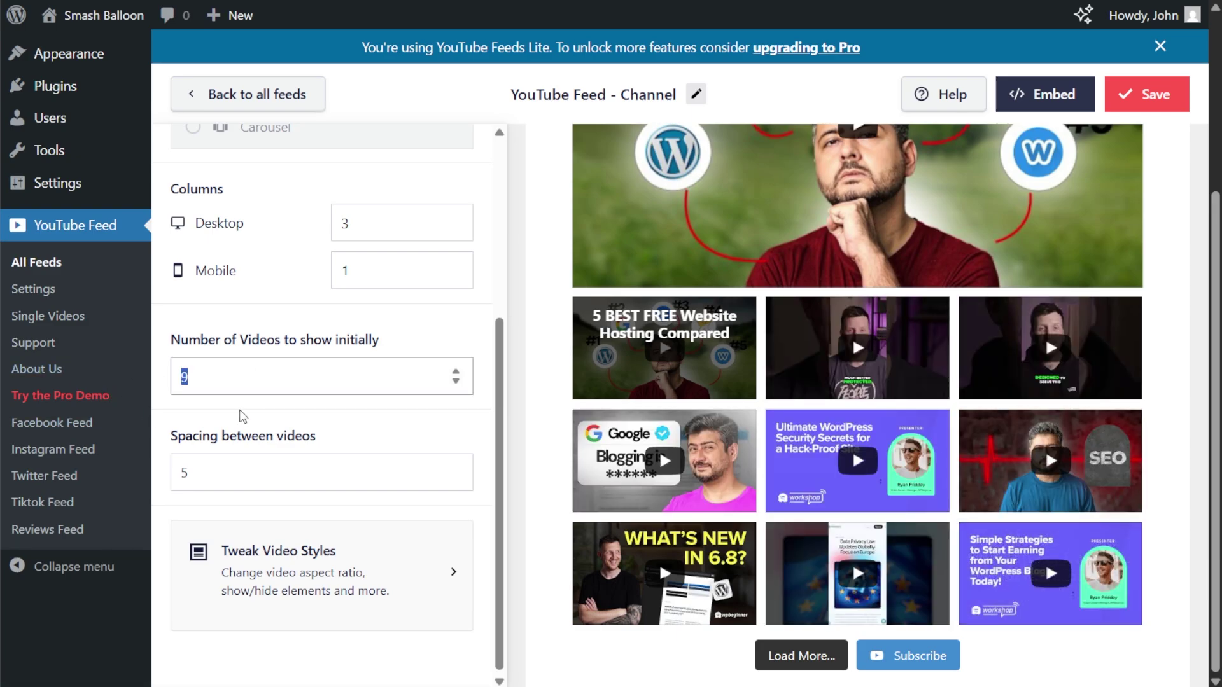
type("12")
left_click(422, 407)
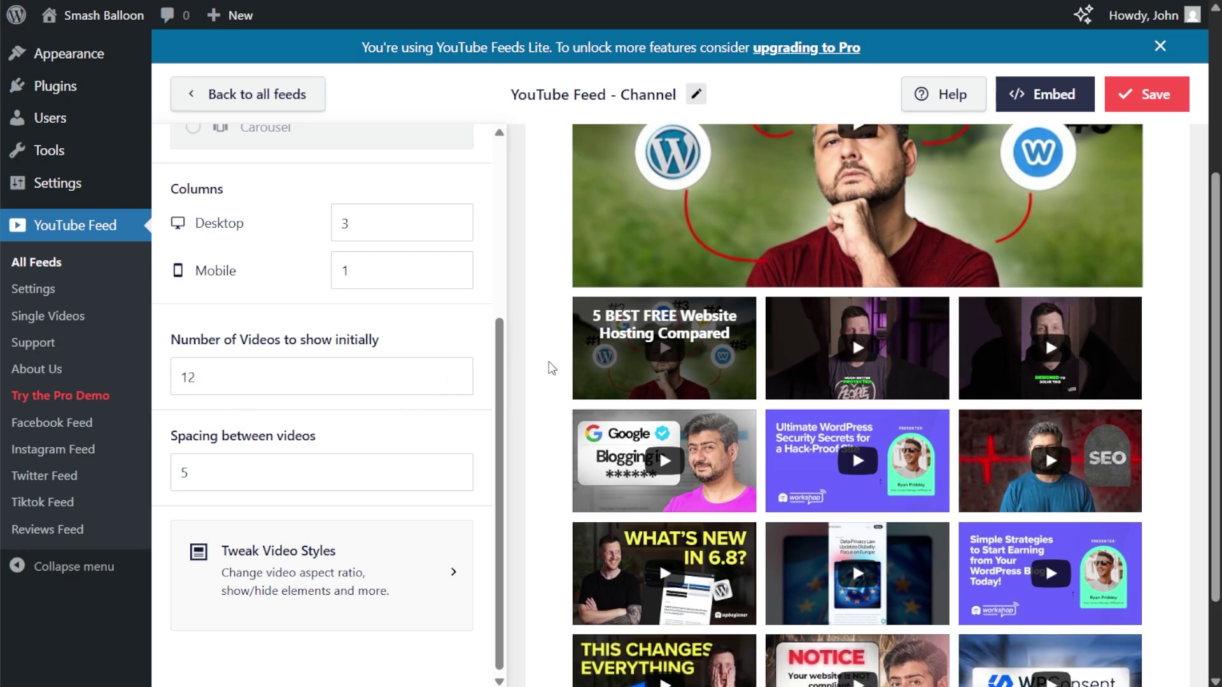
scroll(551, 369, "down", 2)
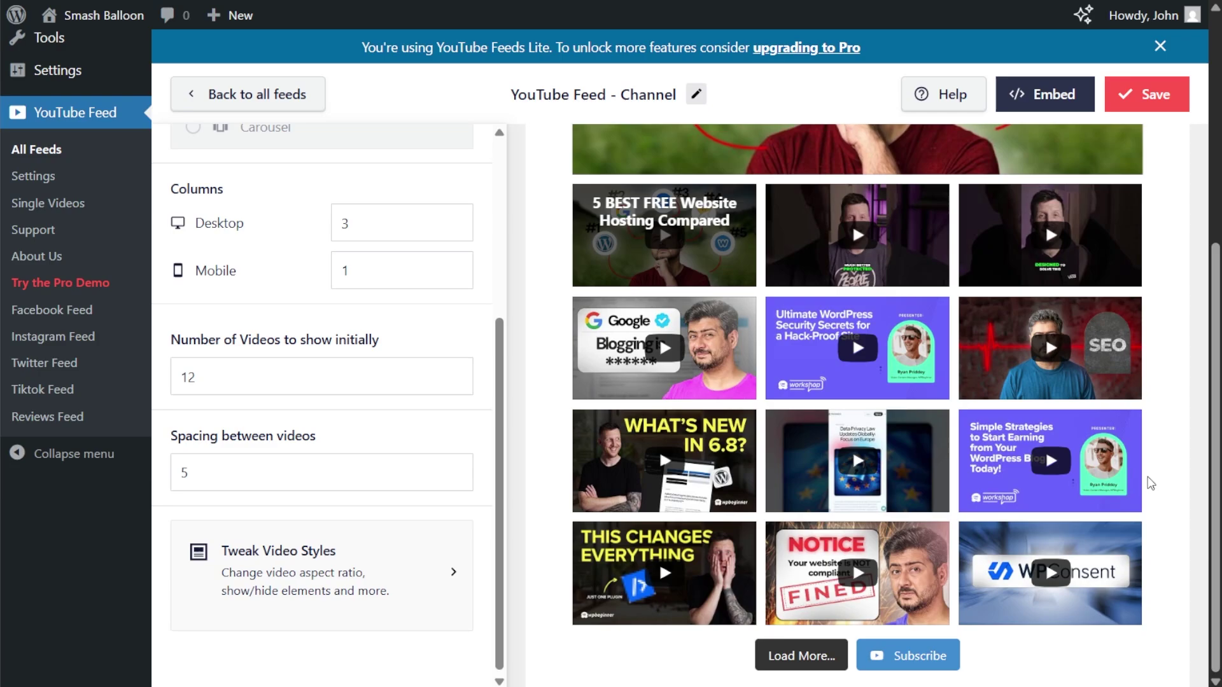
left_click(1164, 105)
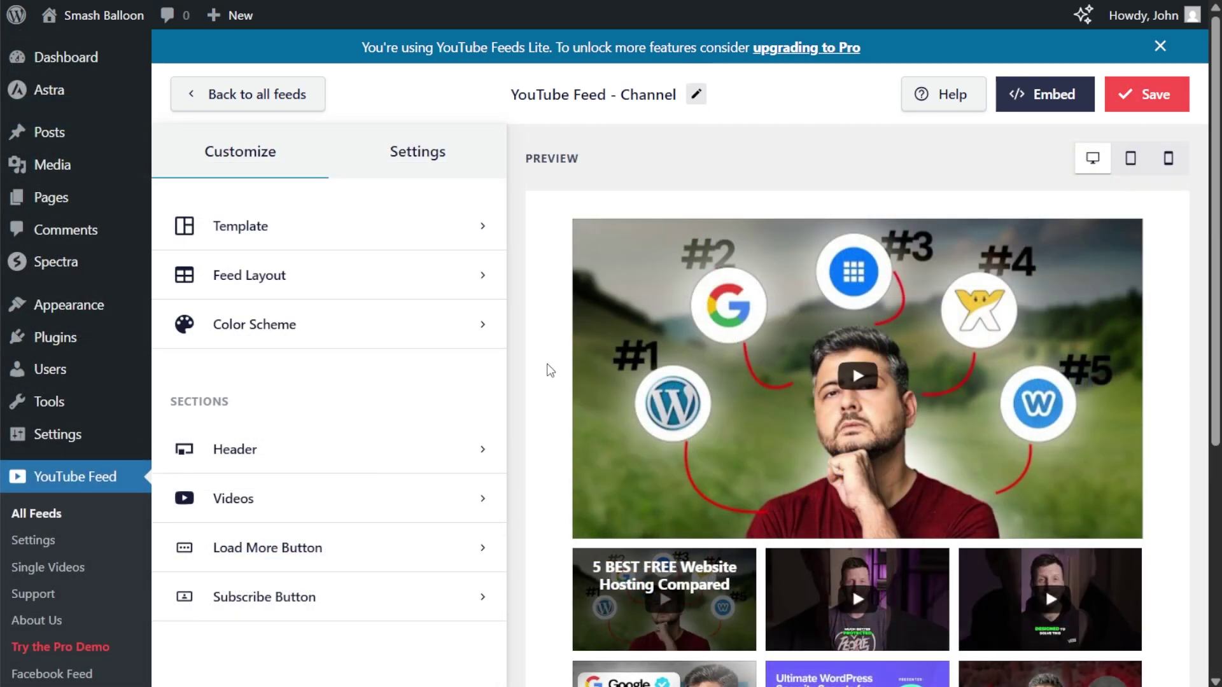
Preview the feed in the Light and Dark colour schemes.
left_click(333, 347)
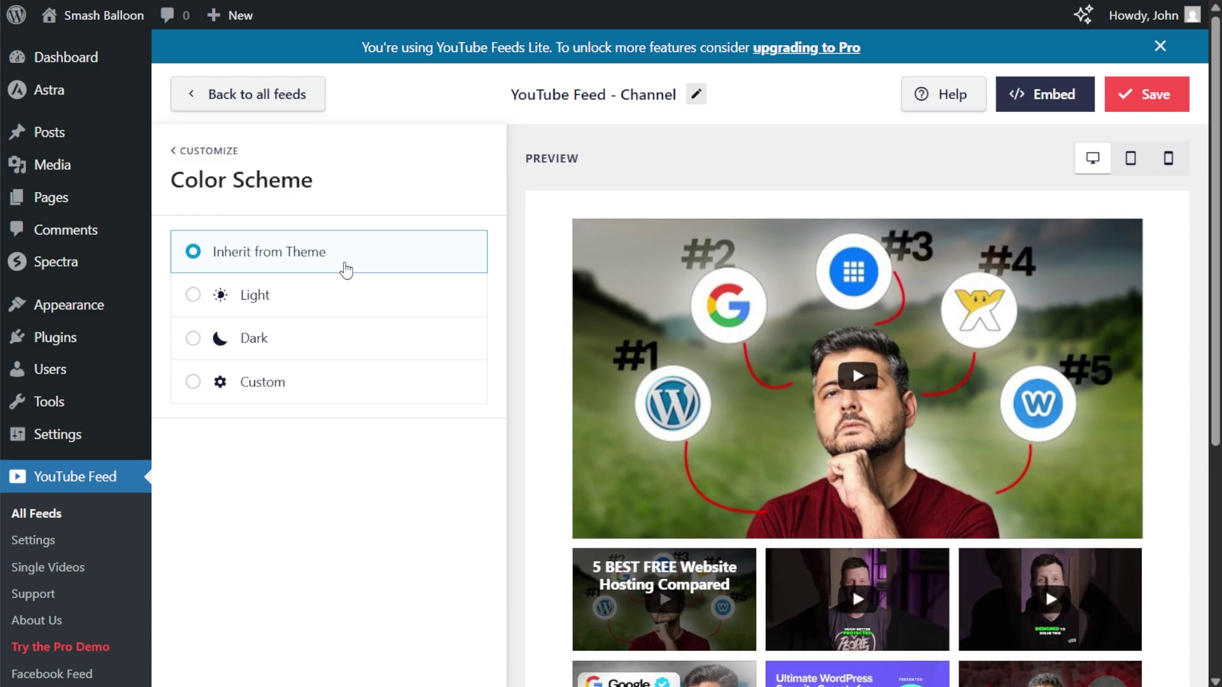
left_click(342, 297)
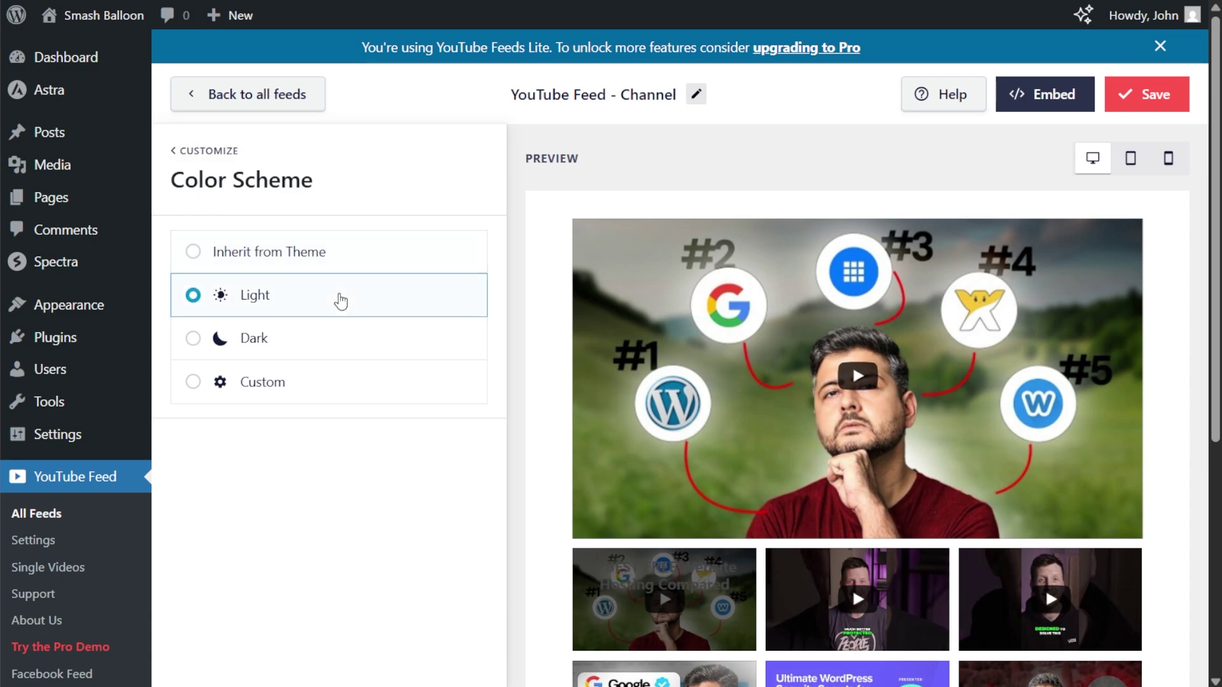
left_click(336, 347)
scroll(492, 360, "down", 4)
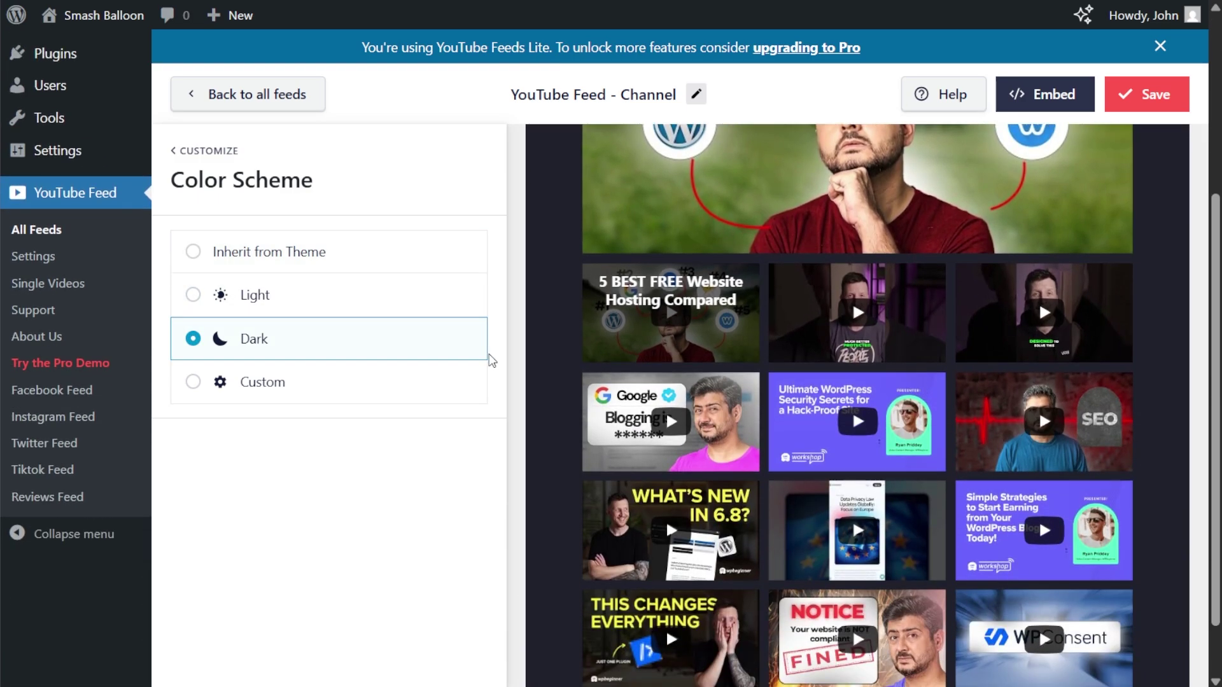
Try a Custom scheme with a green background, then revert to Inherit from Theme and save.
left_click(364, 383)
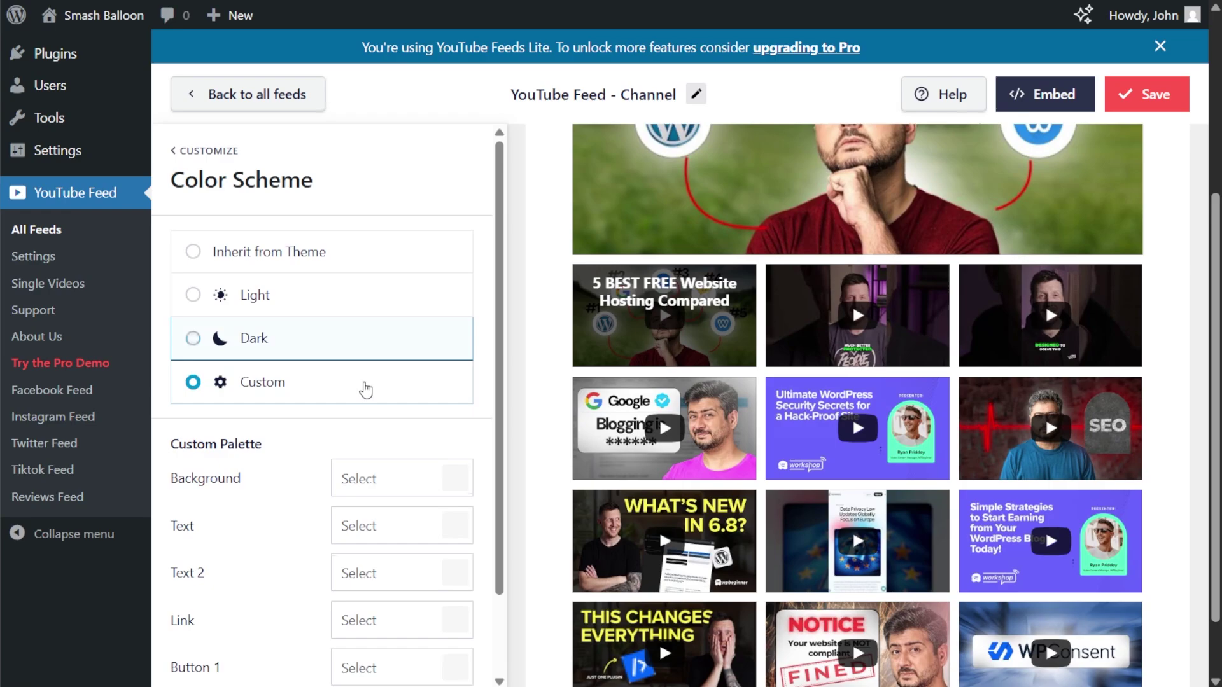
left_click(449, 474)
scroll(382, 509, "down", 2)
left_click(382, 615)
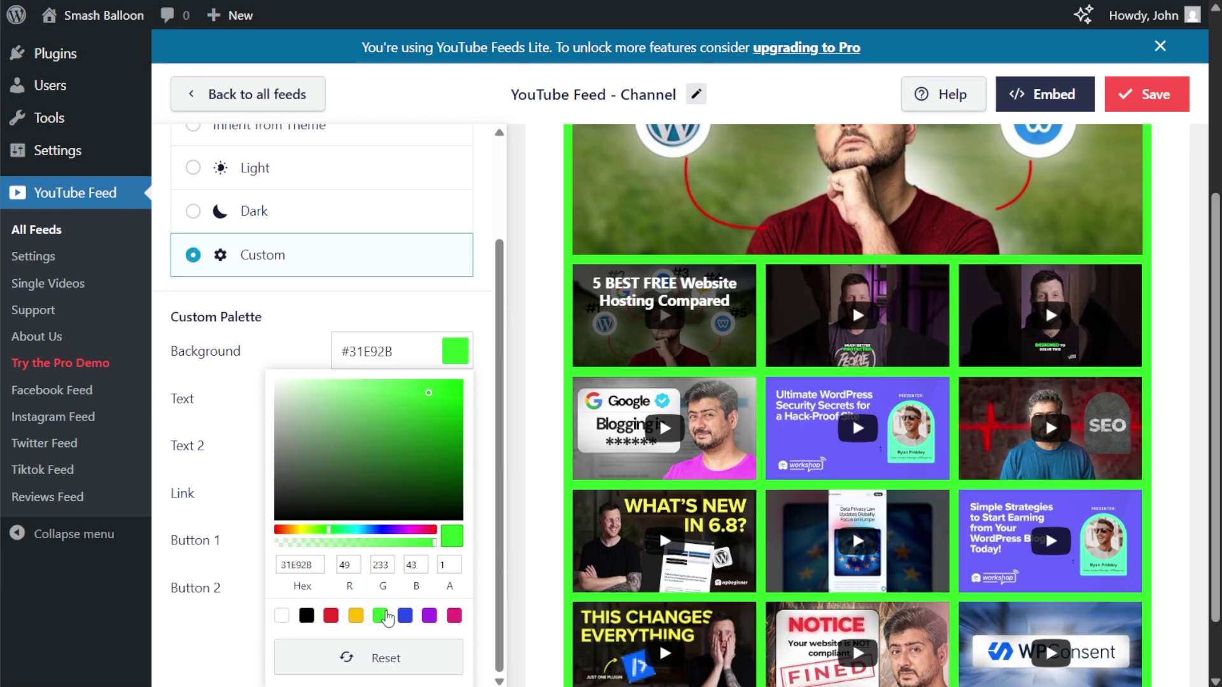
scroll(356, 471, "up", 2)
left_click(343, 255)
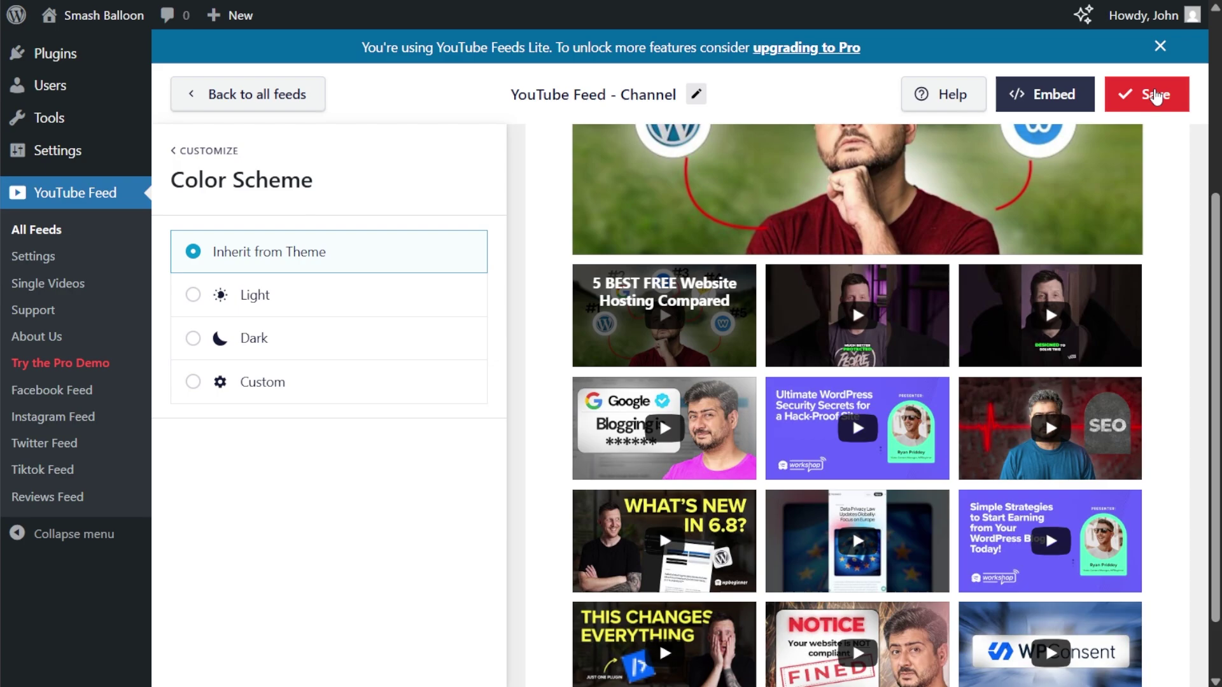
left_click(1155, 95)
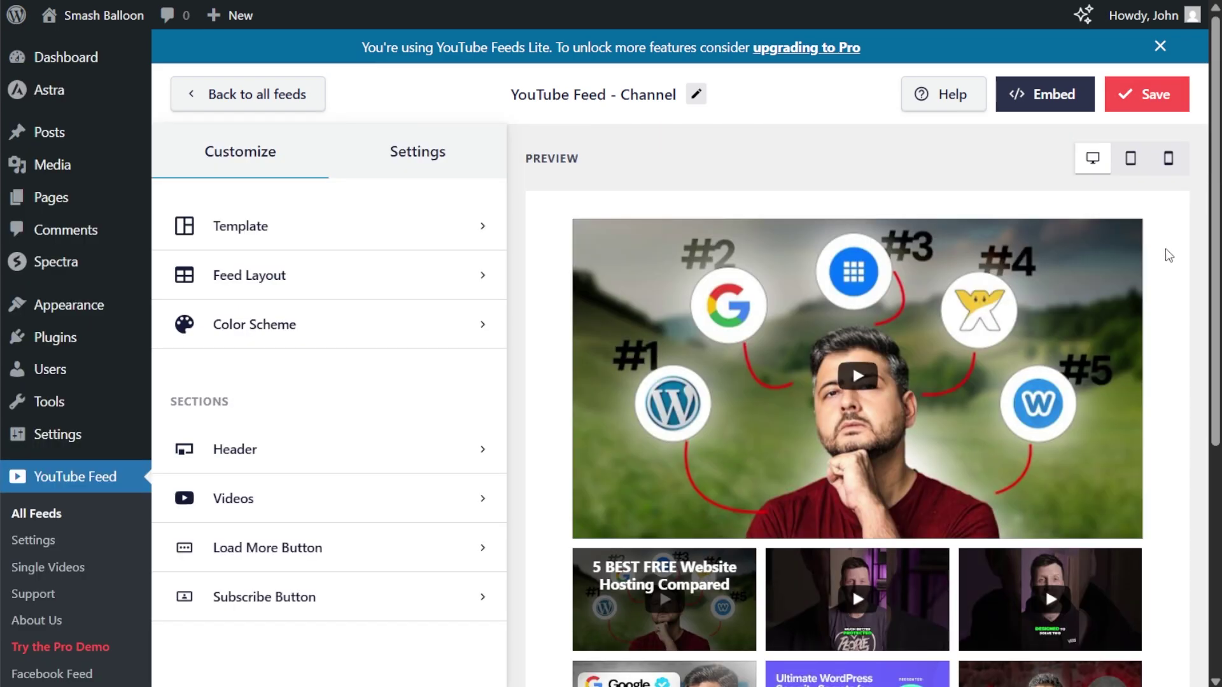
From the feed's Embed options, pick the YouTube page under Add to a Page.
left_click(1044, 109)
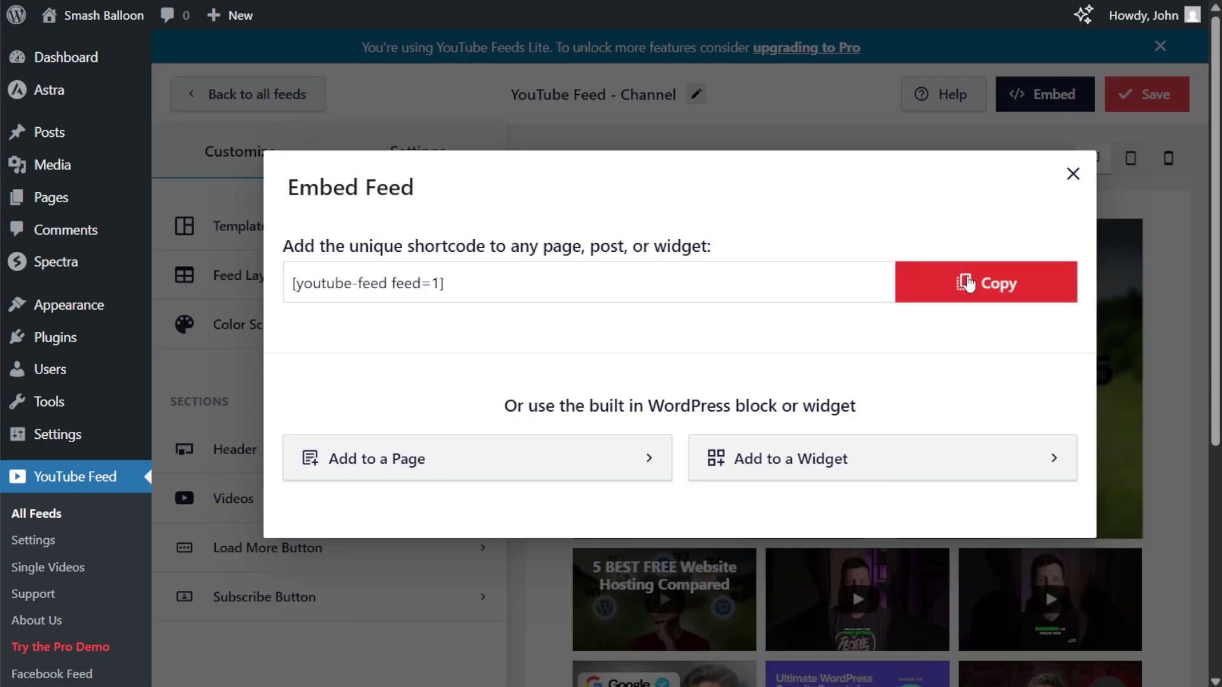
left_click(537, 468)
scroll(536, 420, "down", 5)
left_click(536, 417)
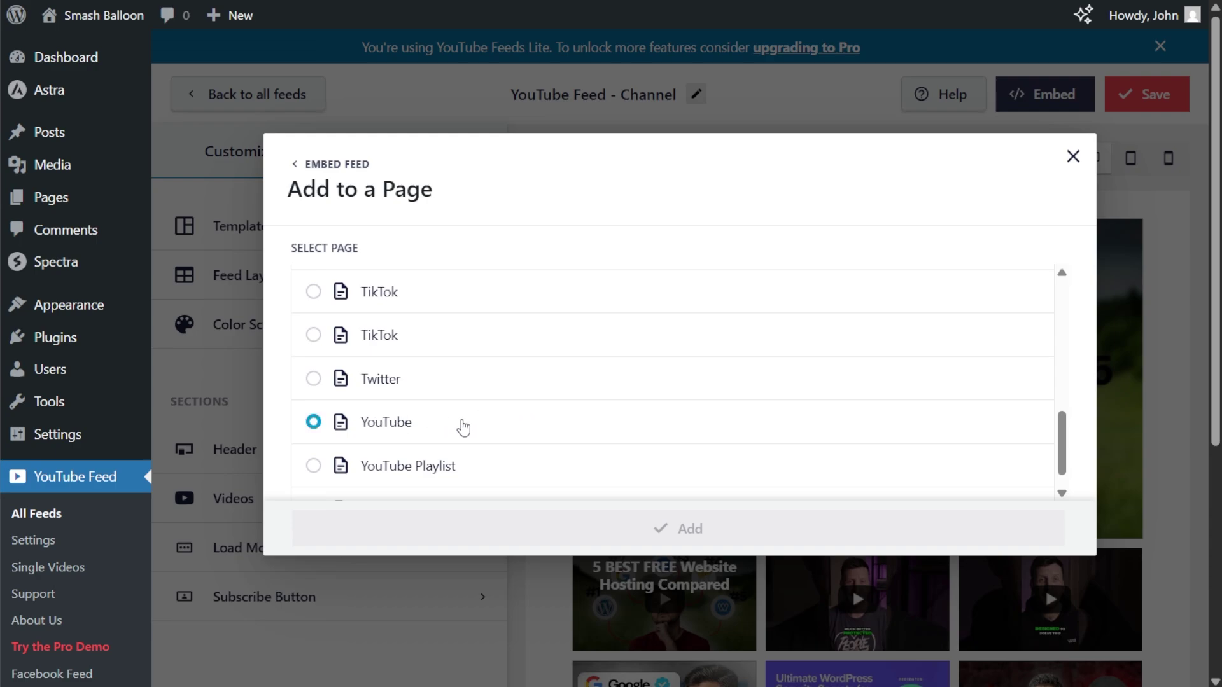
Insert a Shortcode block containing [youtube-feed feed=1] into the page's empty container and save.
left_click(663, 529)
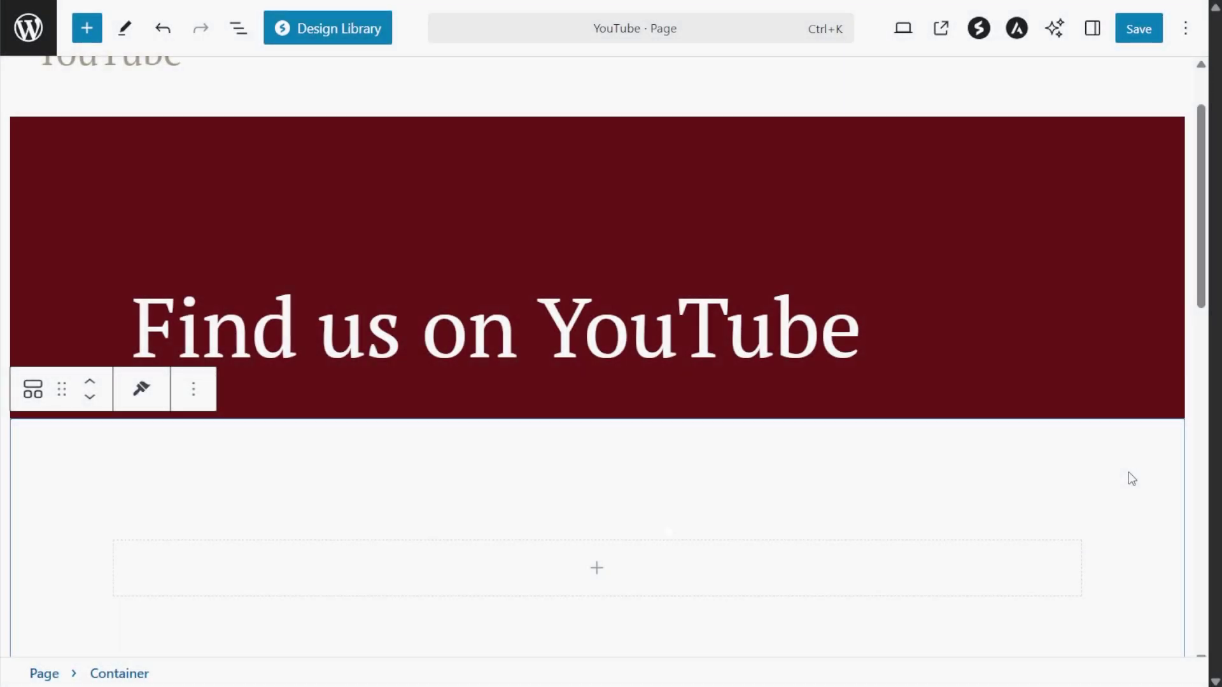
scroll(1121, 476, "down", 3)
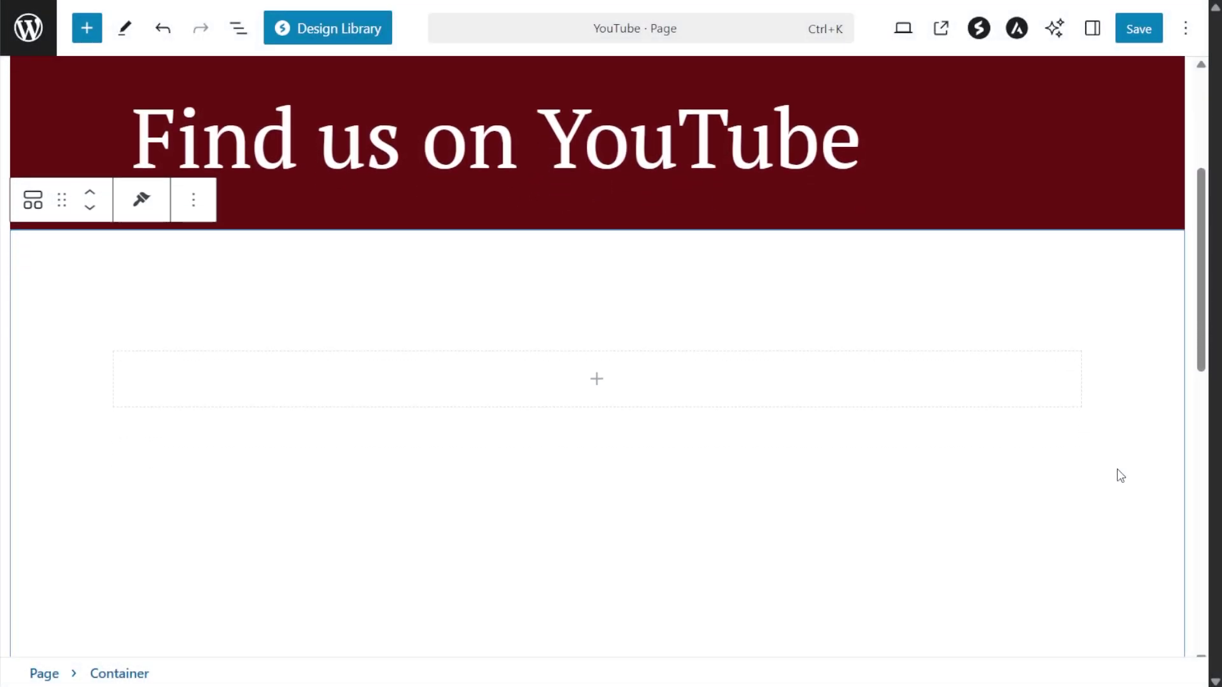
left_click(598, 378)
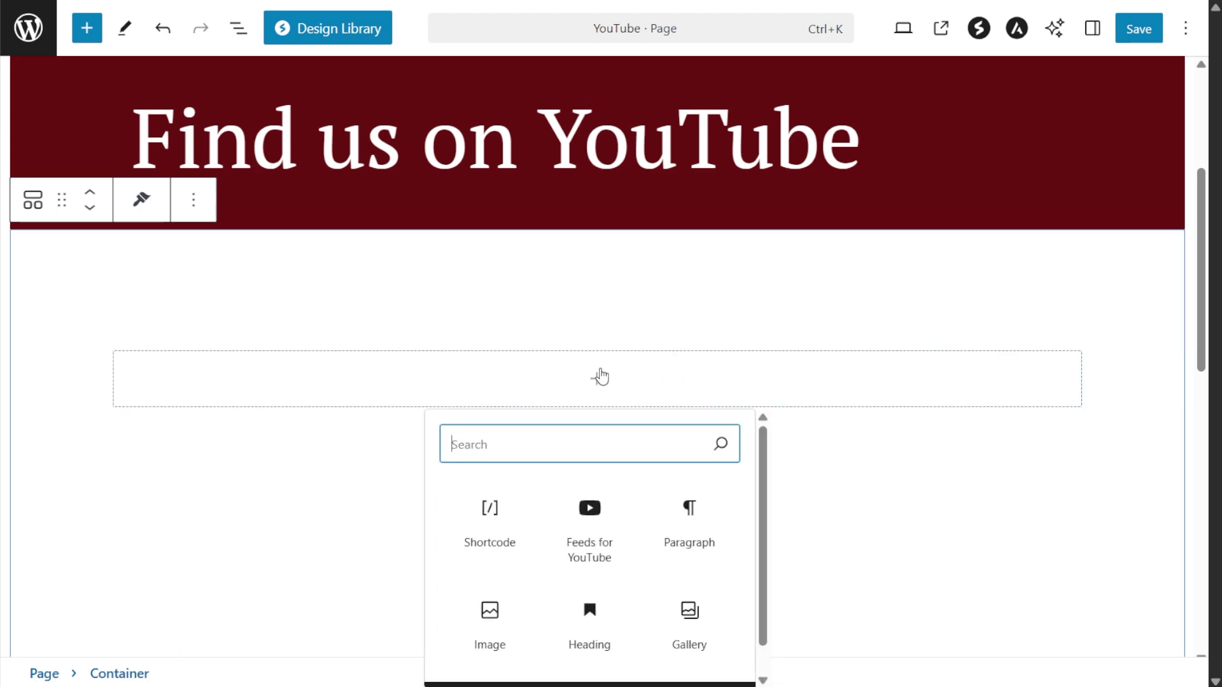
left_click(503, 517)
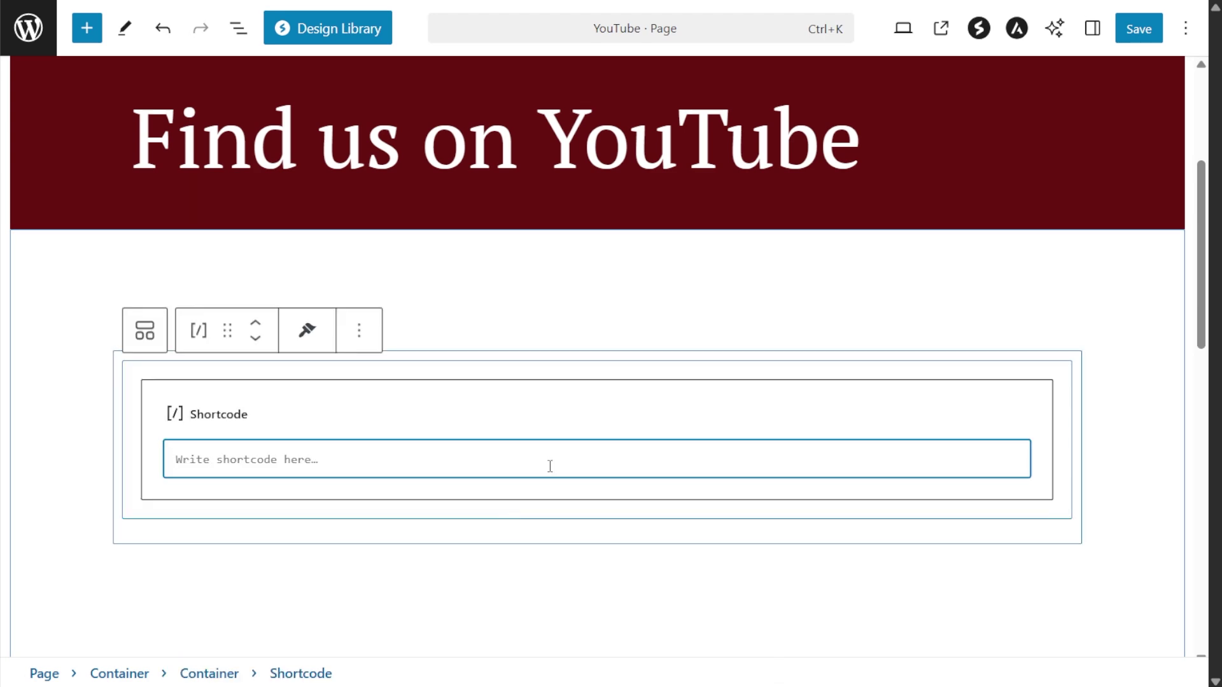
key("ctrl+v")
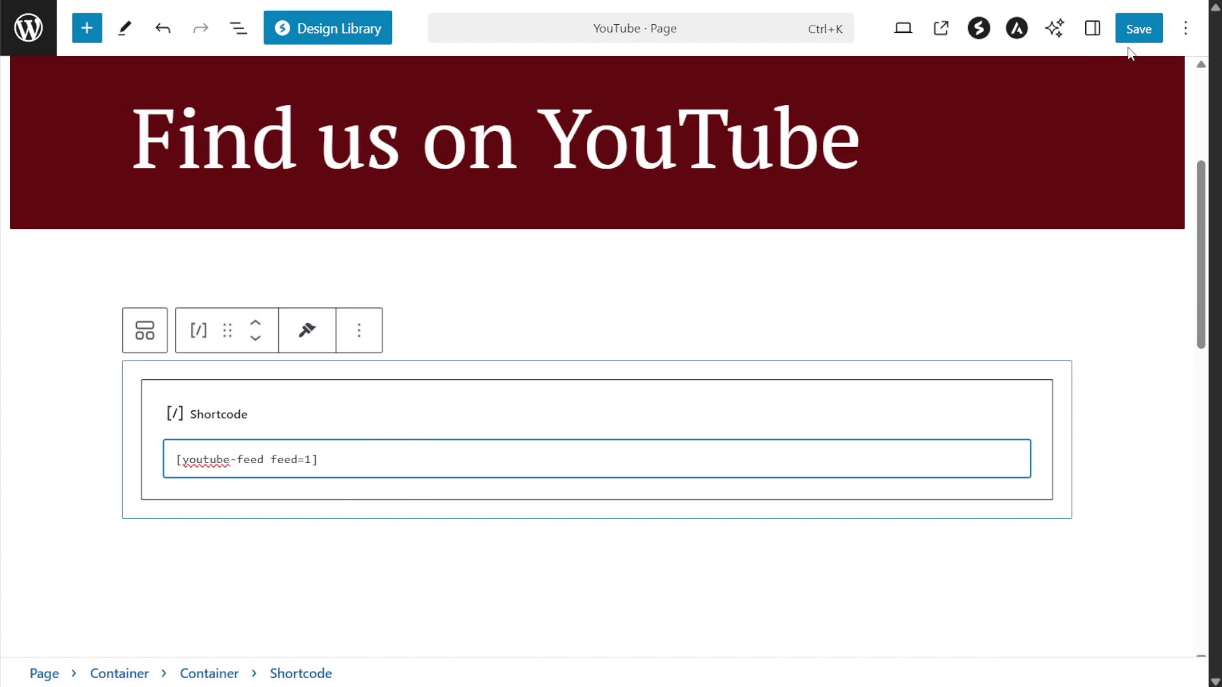
left_click(1139, 32)
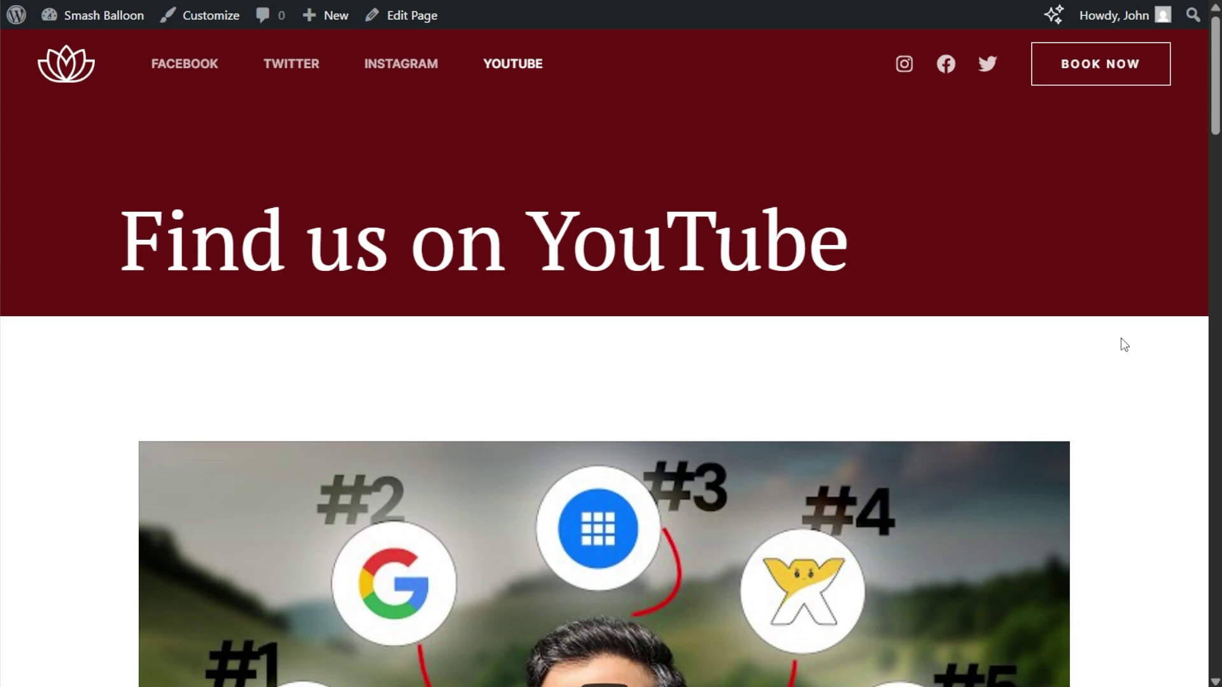
On the live page, load the first gallery video into the featured player, play it, then pause.
scroll(1124, 345, "down", 4)
scroll(1126, 331, "down", 4)
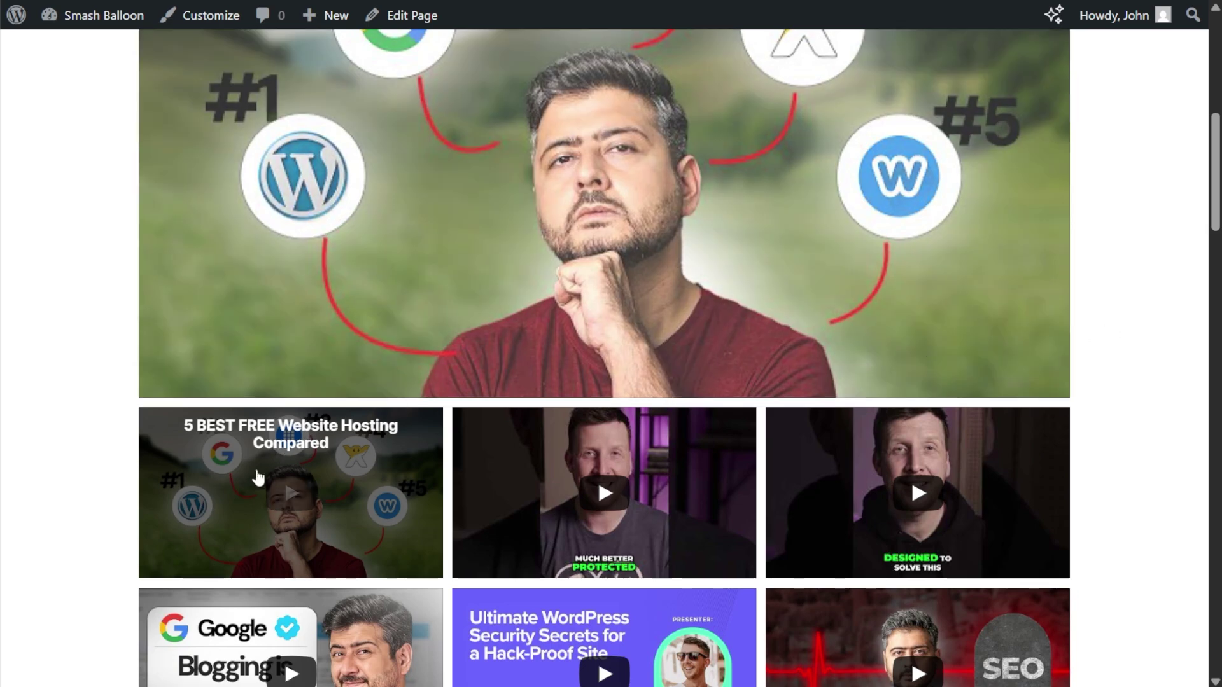
left_click(256, 479)
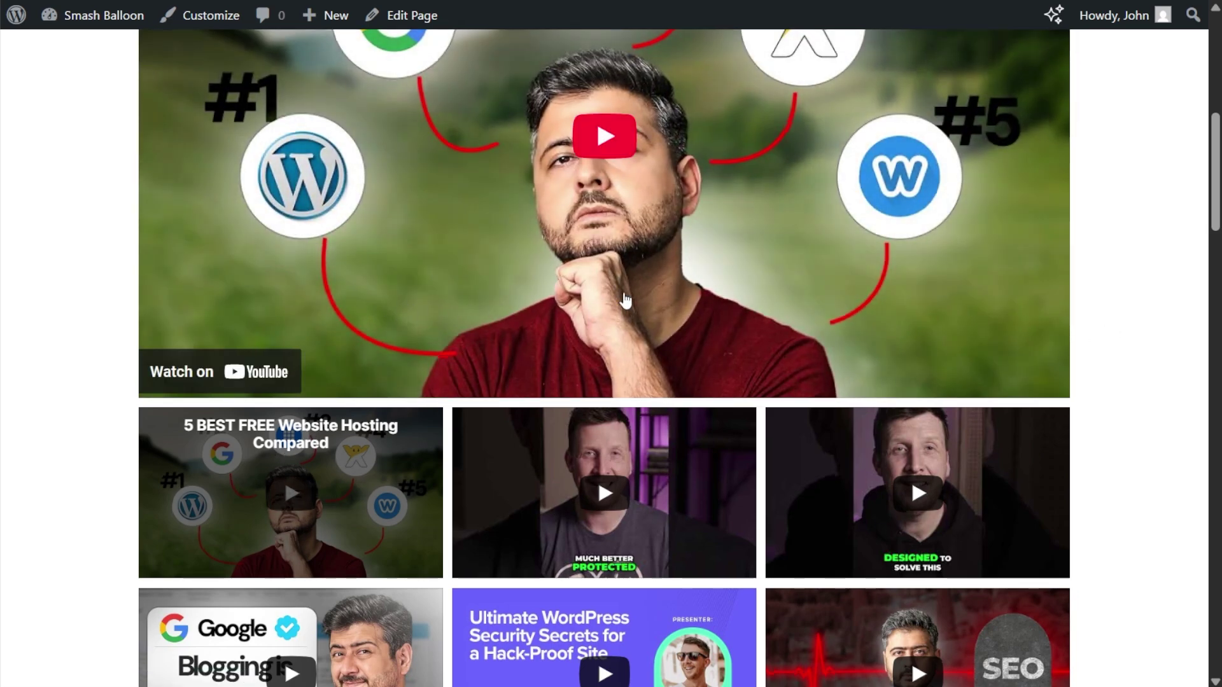
scroll(626, 299, "up", 3)
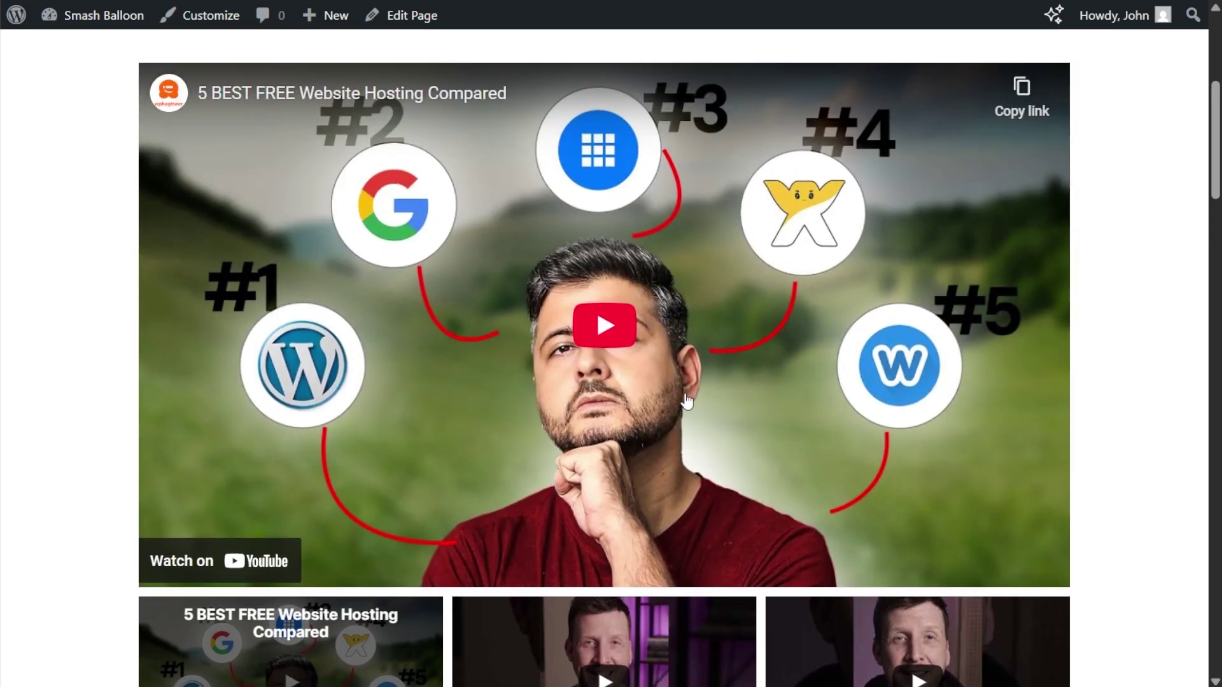
left_click(609, 338)
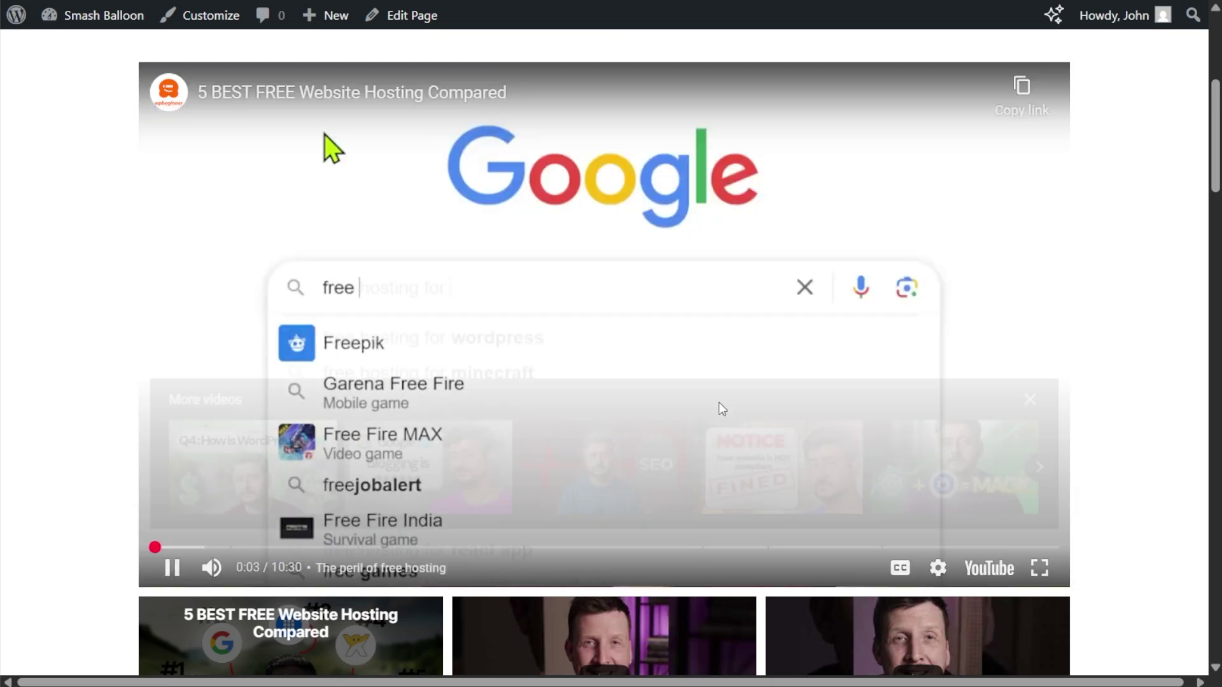
left_click(719, 402)
Play the WordPress security workshop thumbnail in the featured player, then pause it.
scroll(720, 404, "down", 6)
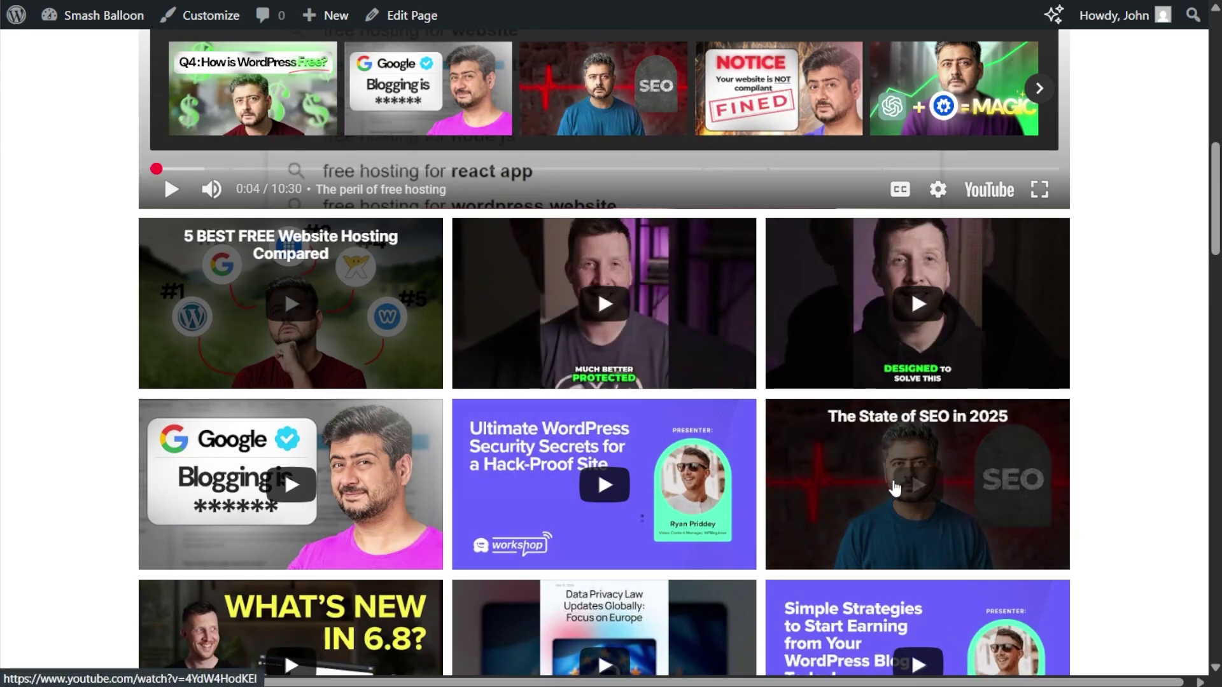
left_click(597, 487)
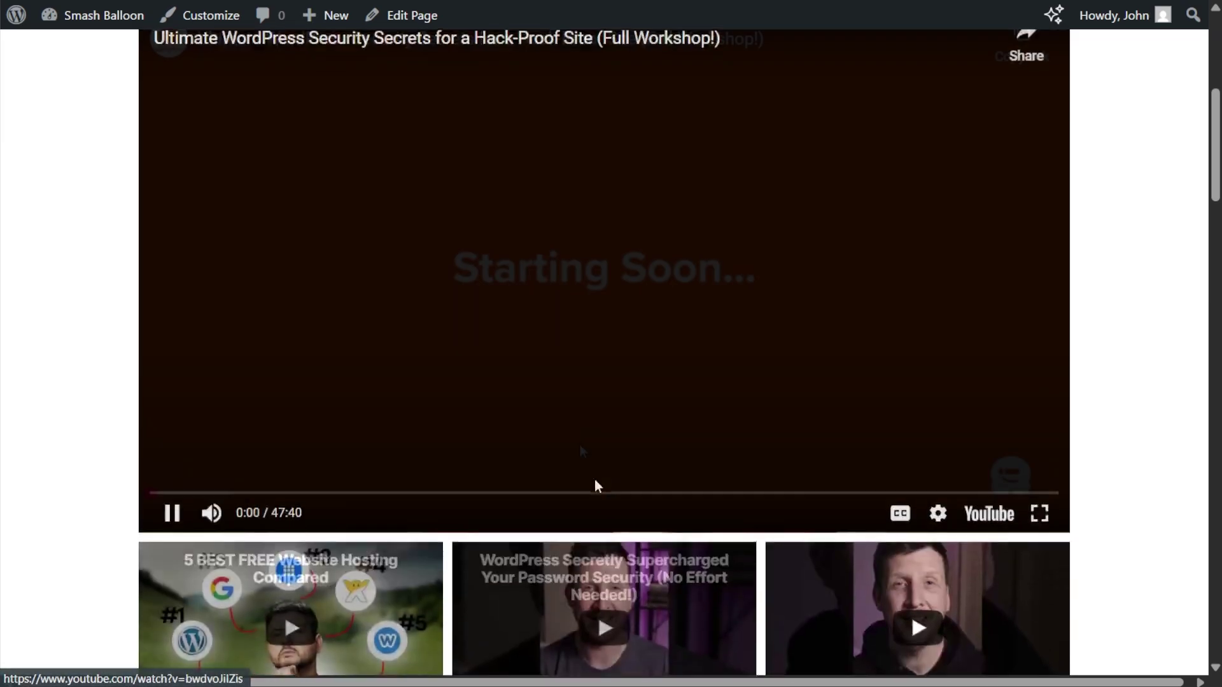
left_click(602, 342)
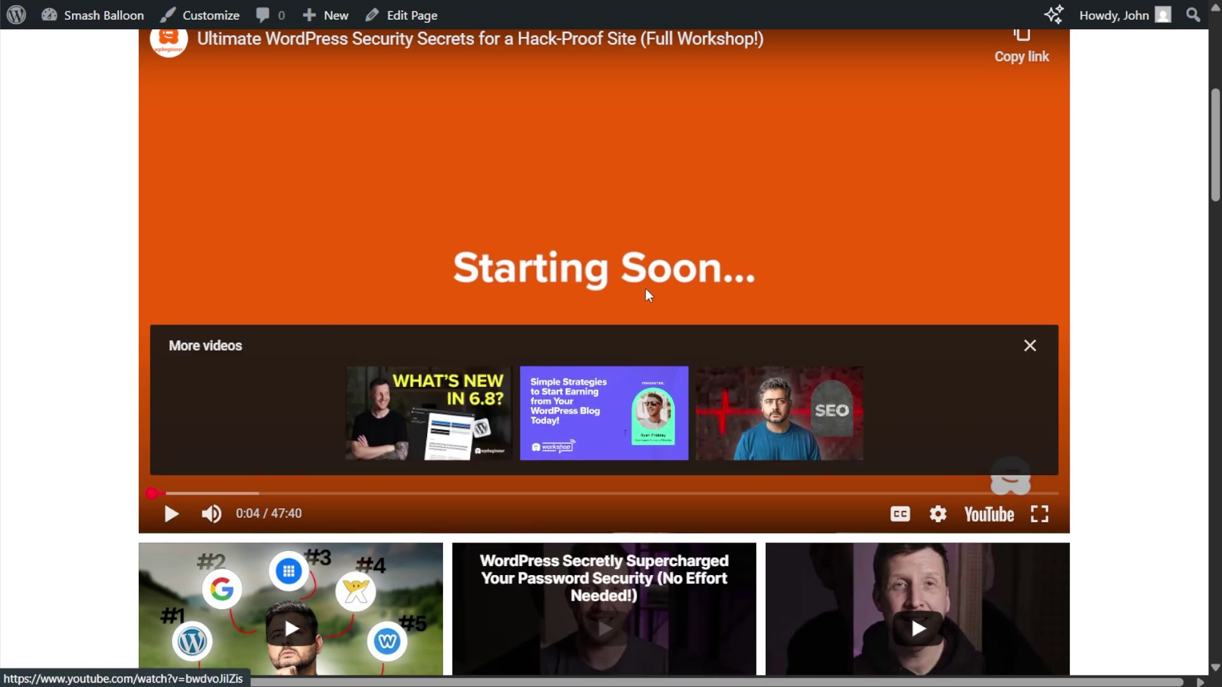
Load another row of videos below the gallery grid, then open the WPBeginner YouTube channel via Subscribe.
scroll(641, 304, "down", 12)
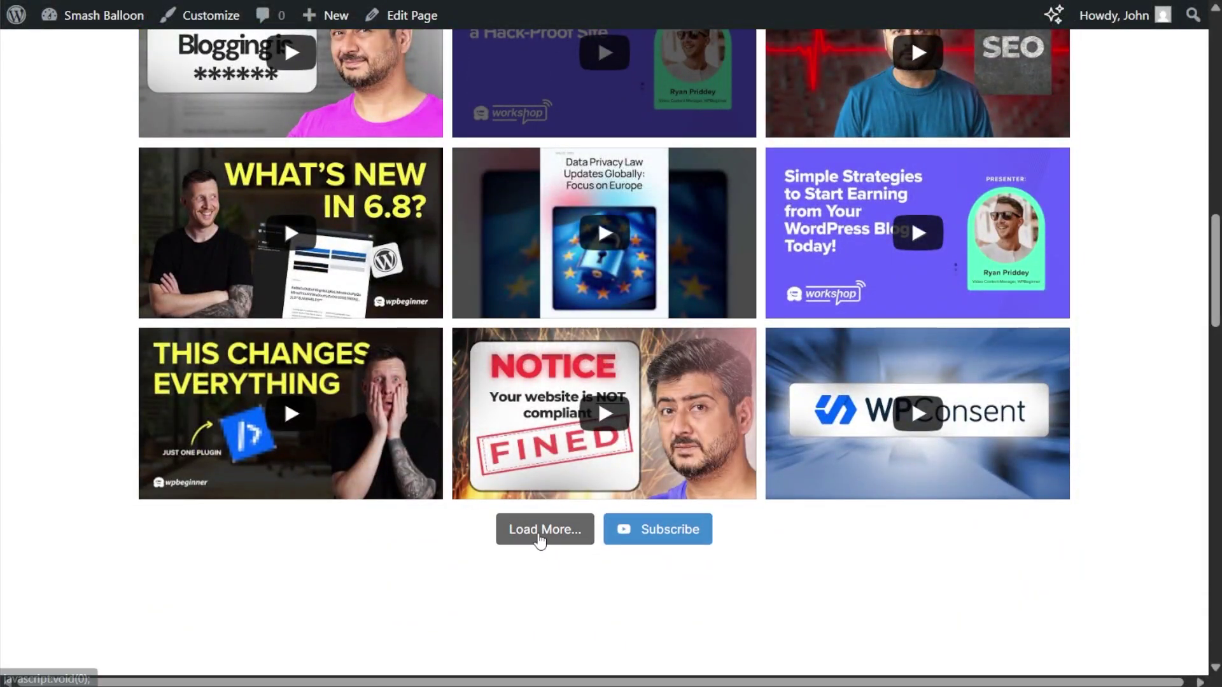
left_click(540, 534)
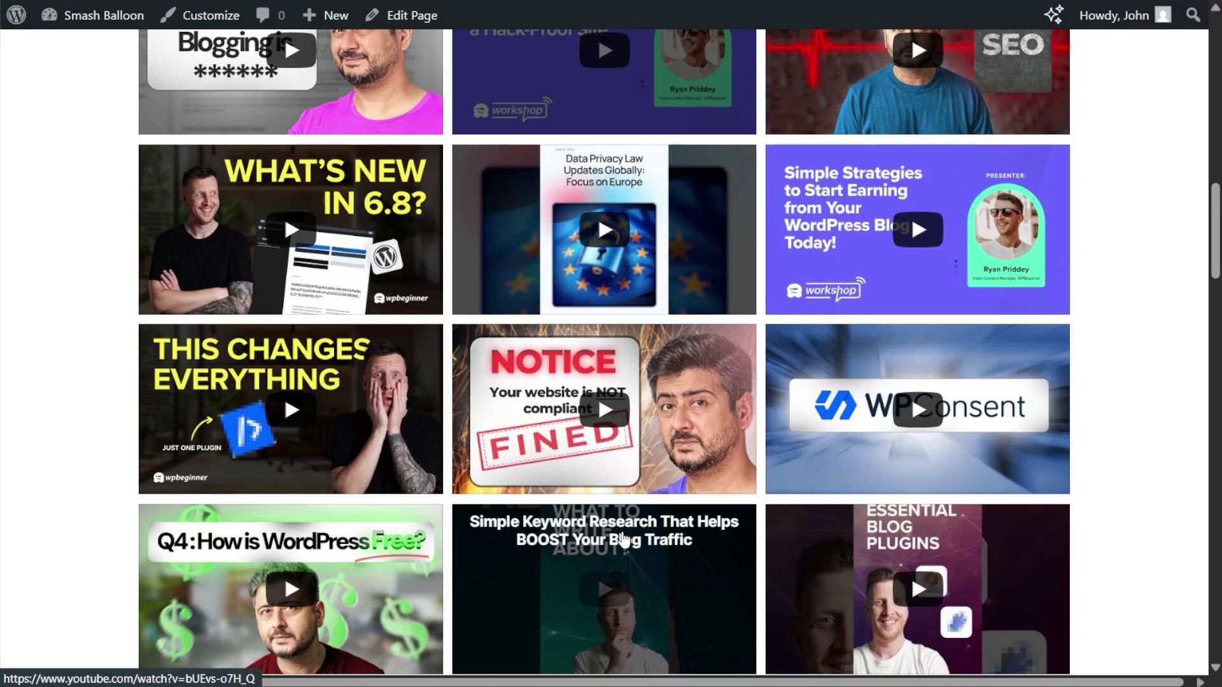
scroll(1089, 546, "down", 5)
scroll(1104, 511, "down", 2)
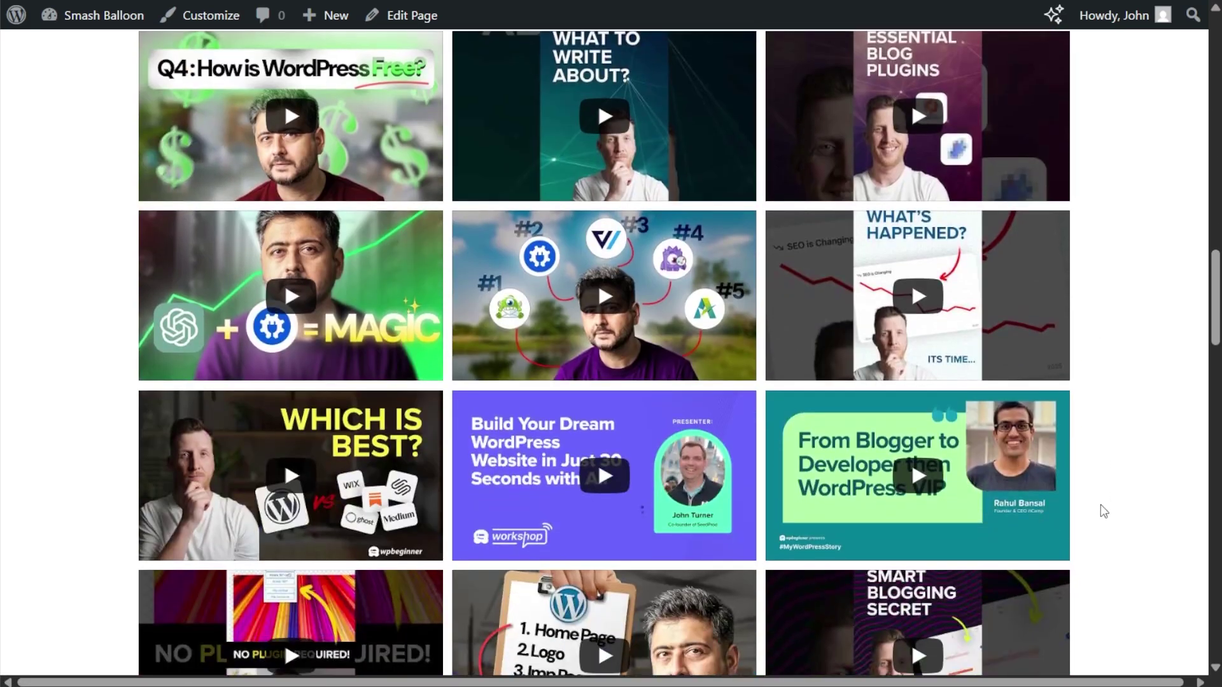
scroll(1101, 485, "down", 4)
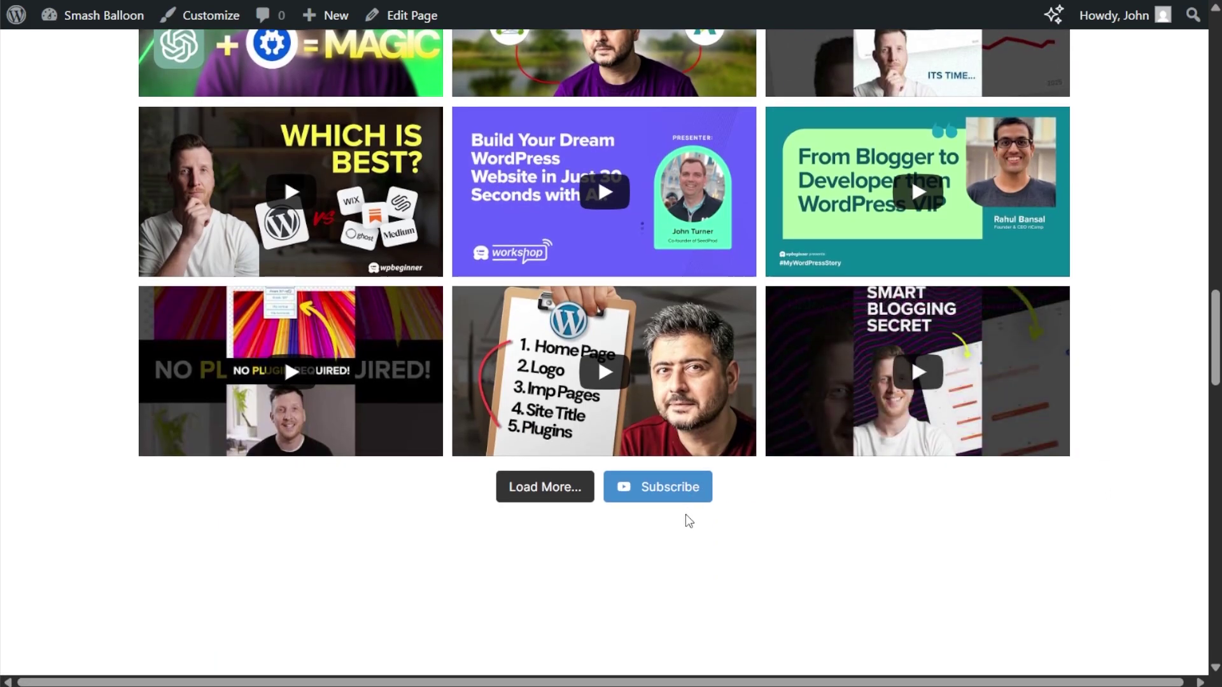
left_click(668, 491)
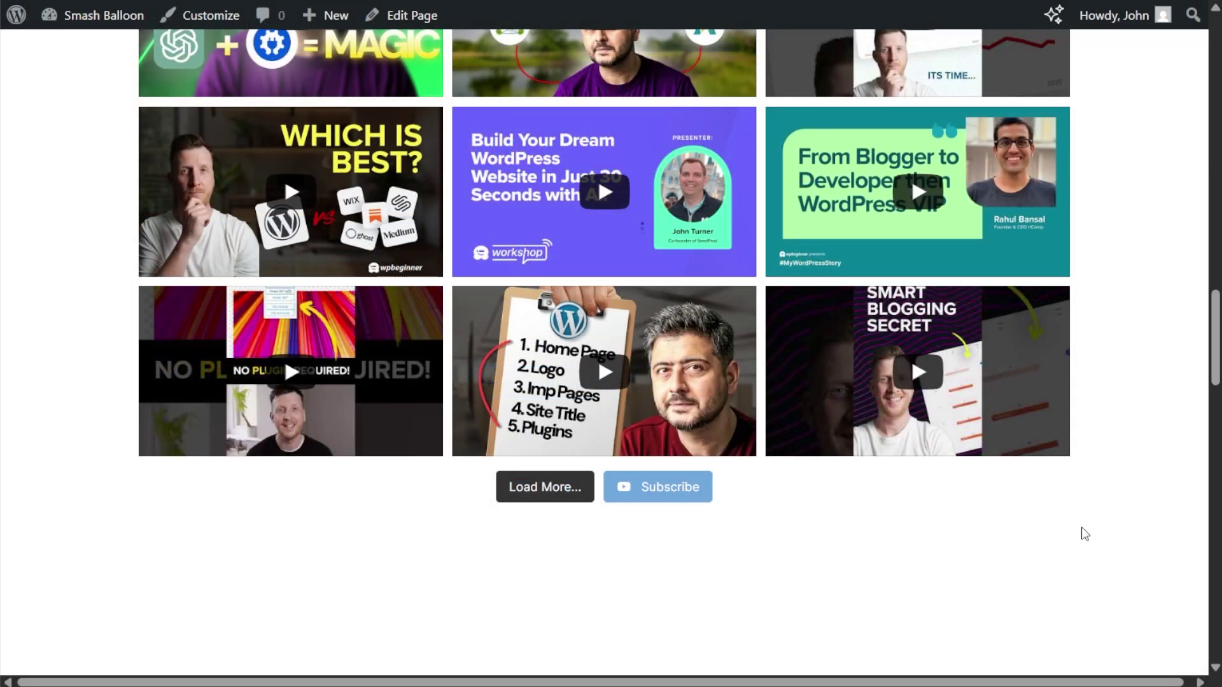
Scroll back up through the live video gallery grid on the page.
scroll(1082, 528, "up", 4)
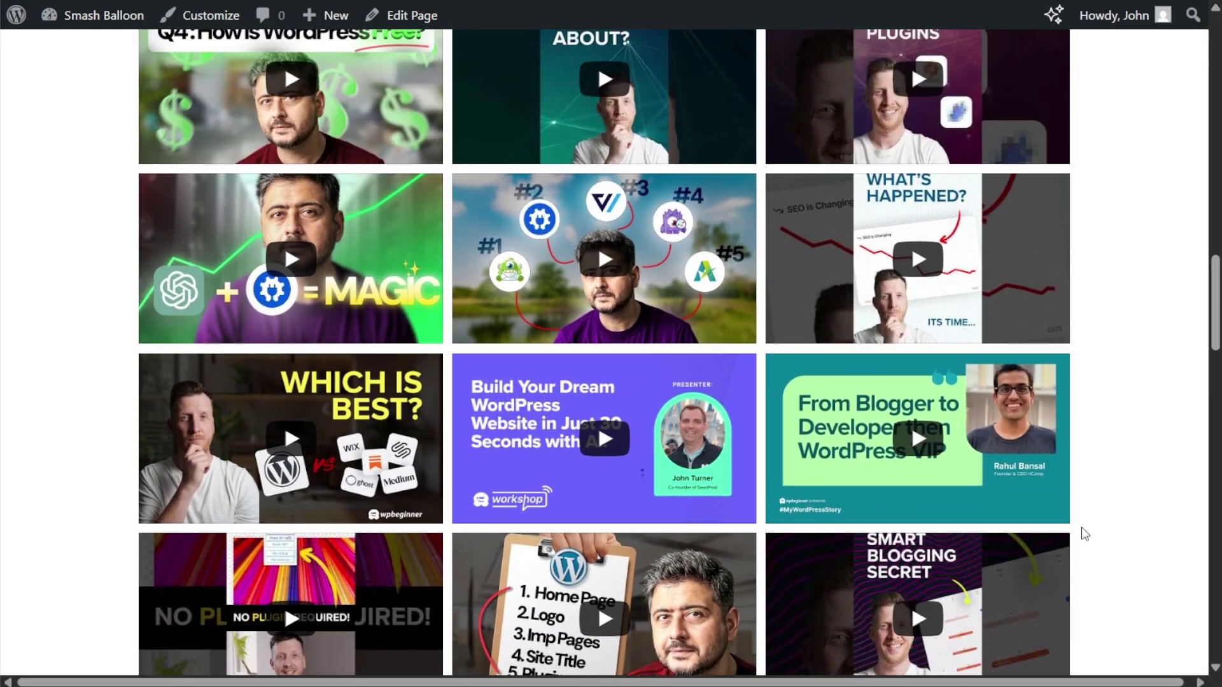
scroll(1121, 498, "up", 6)
scroll(1113, 485, "up", 6)
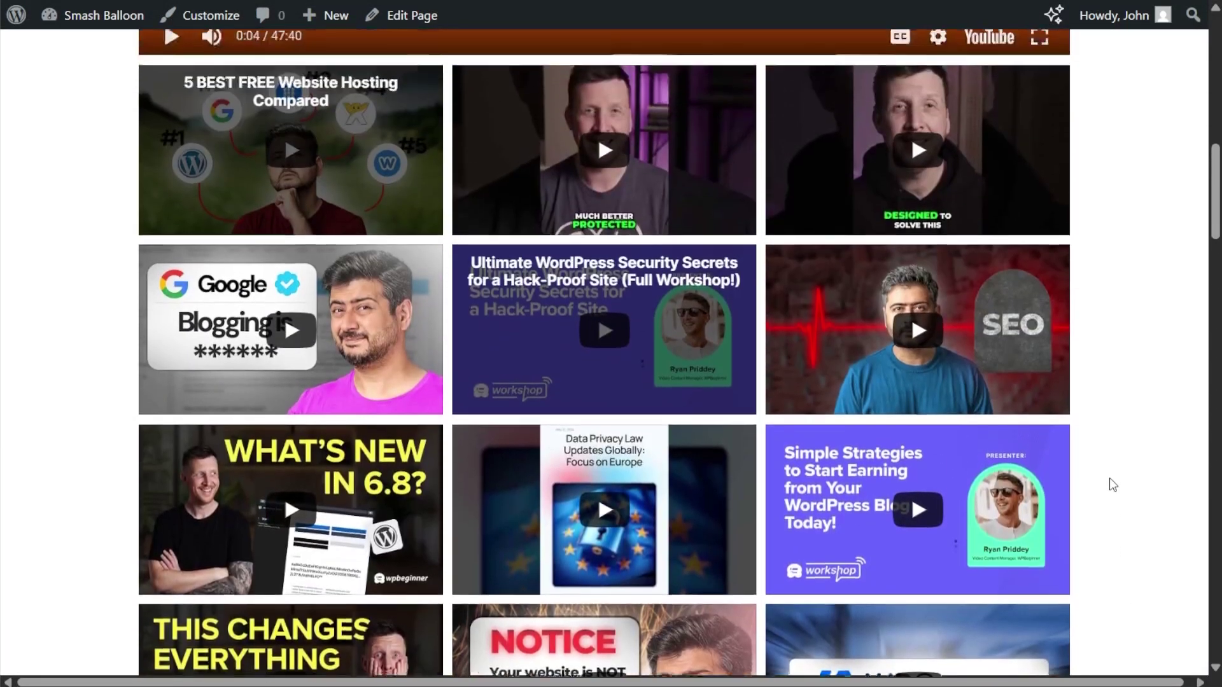
scroll(1112, 485, "up", 4)
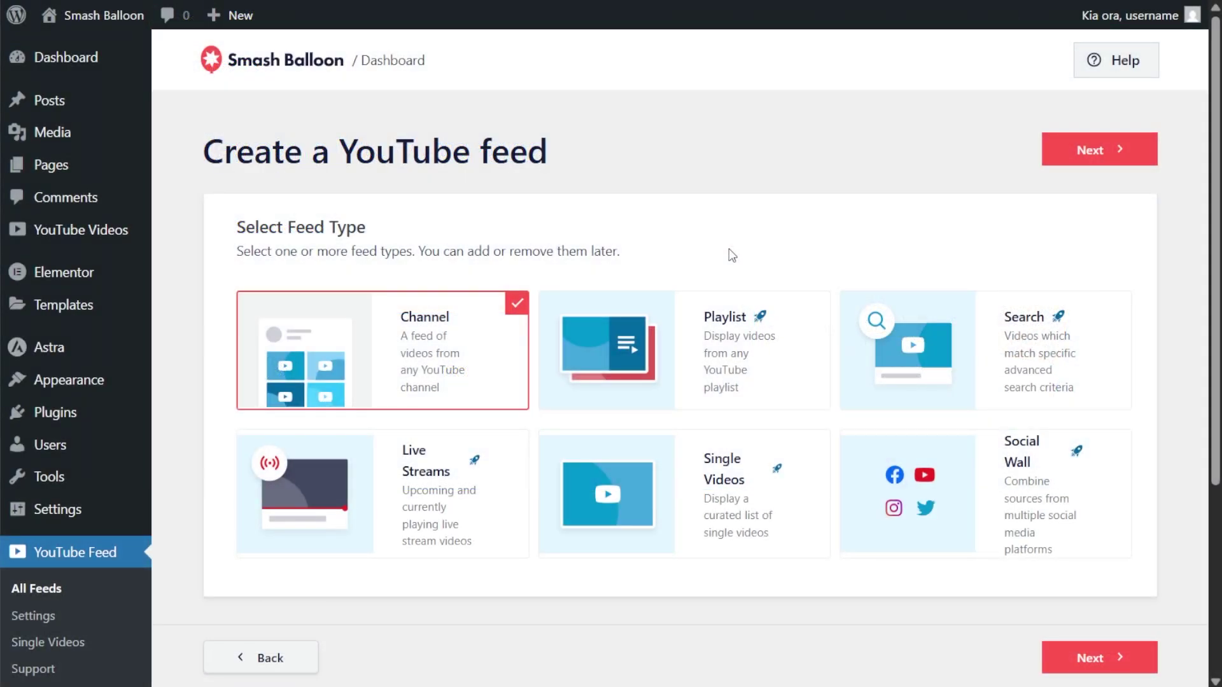
Try the Playlist and Search feed types, then build the feed on the Carousel template in the customizer.
left_click(731, 312)
left_click(1000, 351)
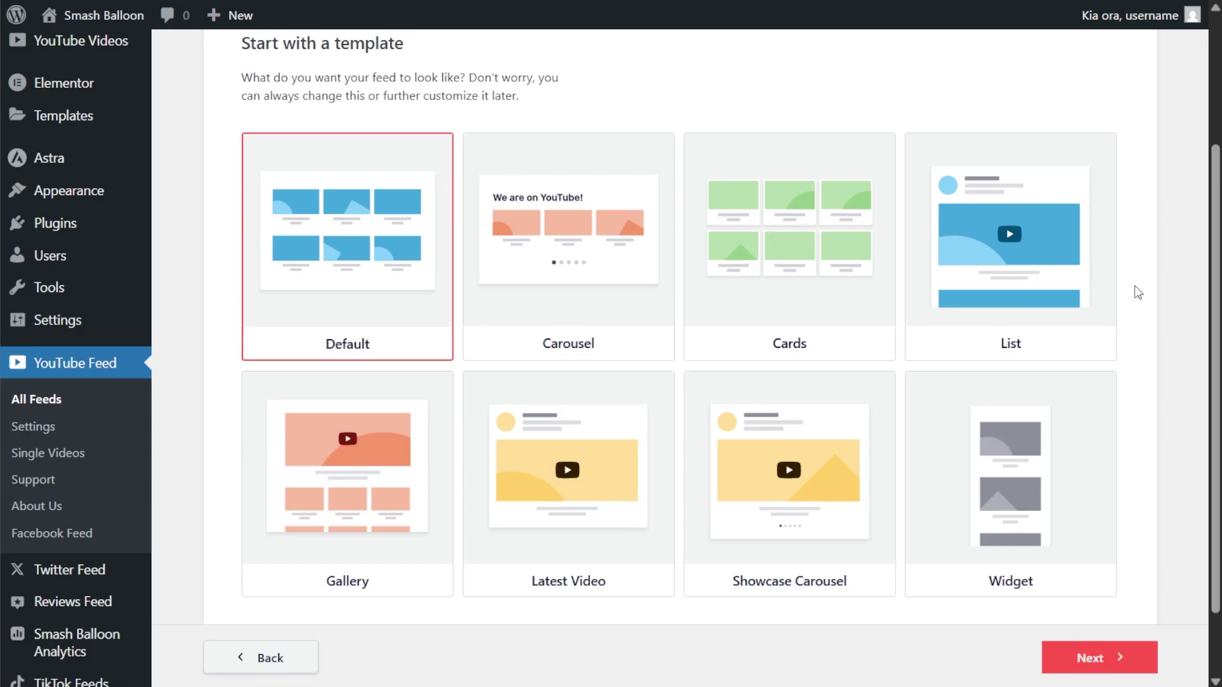
left_click(620, 283)
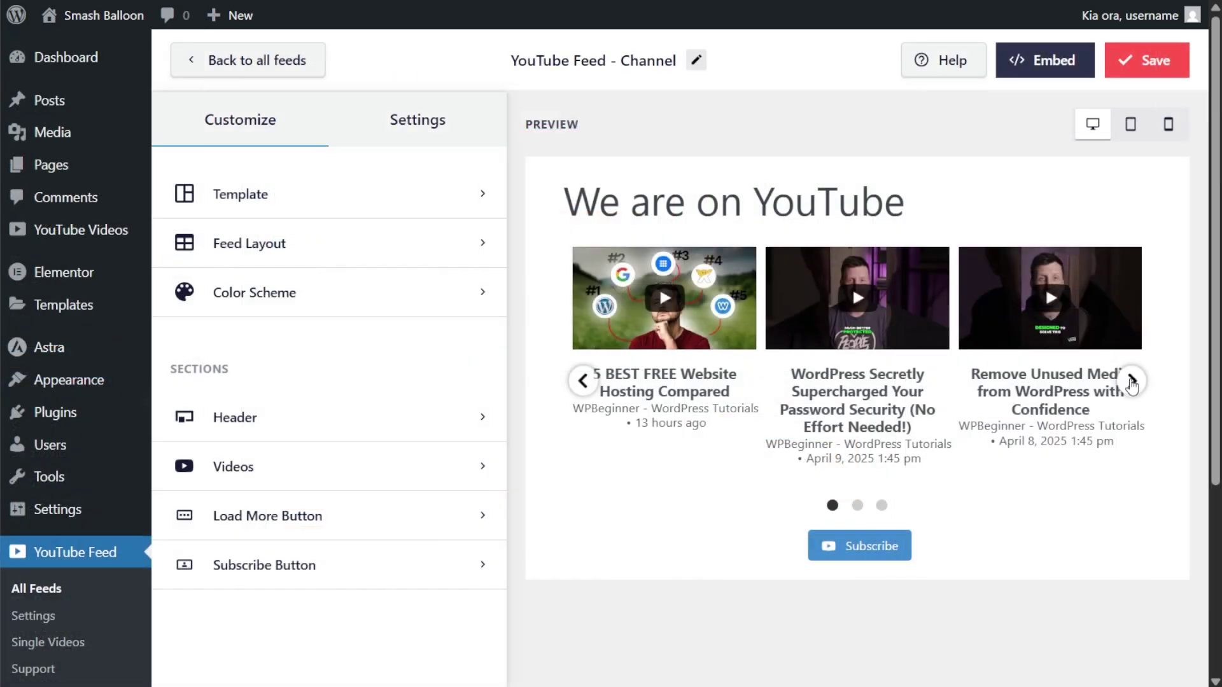
left_click(1132, 381)
left_click(1131, 382)
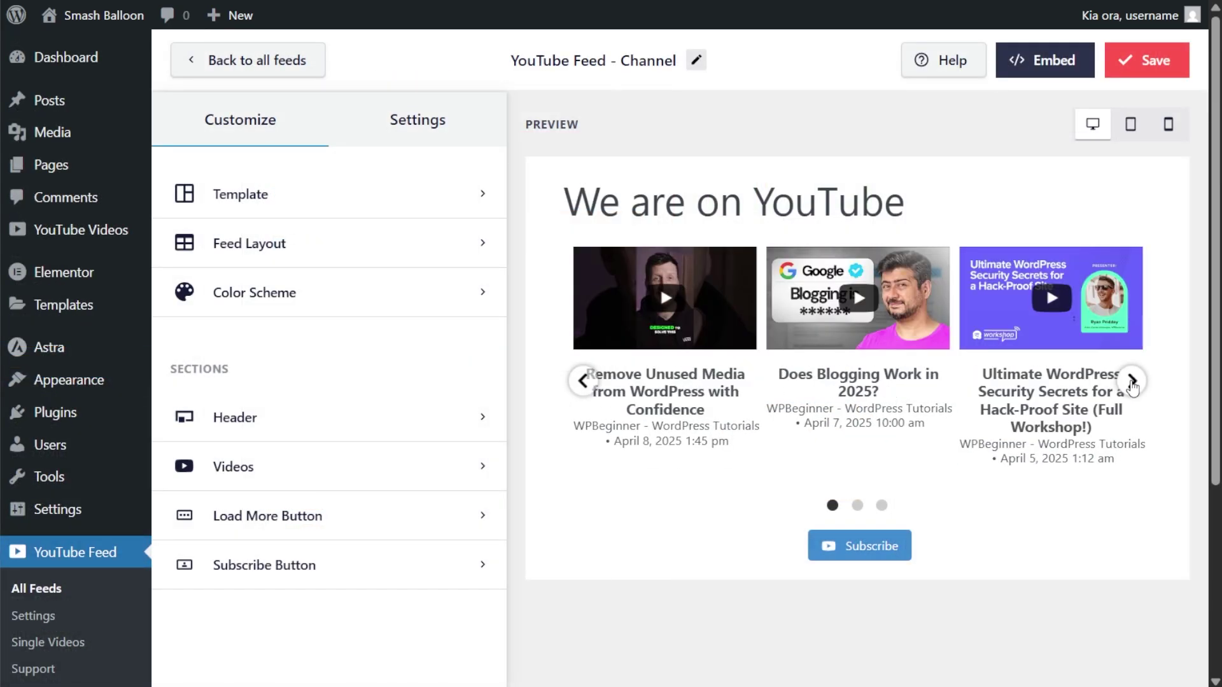
Add 'WordPress' to the feed's Allowed Words or Hashtags filter under Filters and Moderation.
left_click(1132, 382)
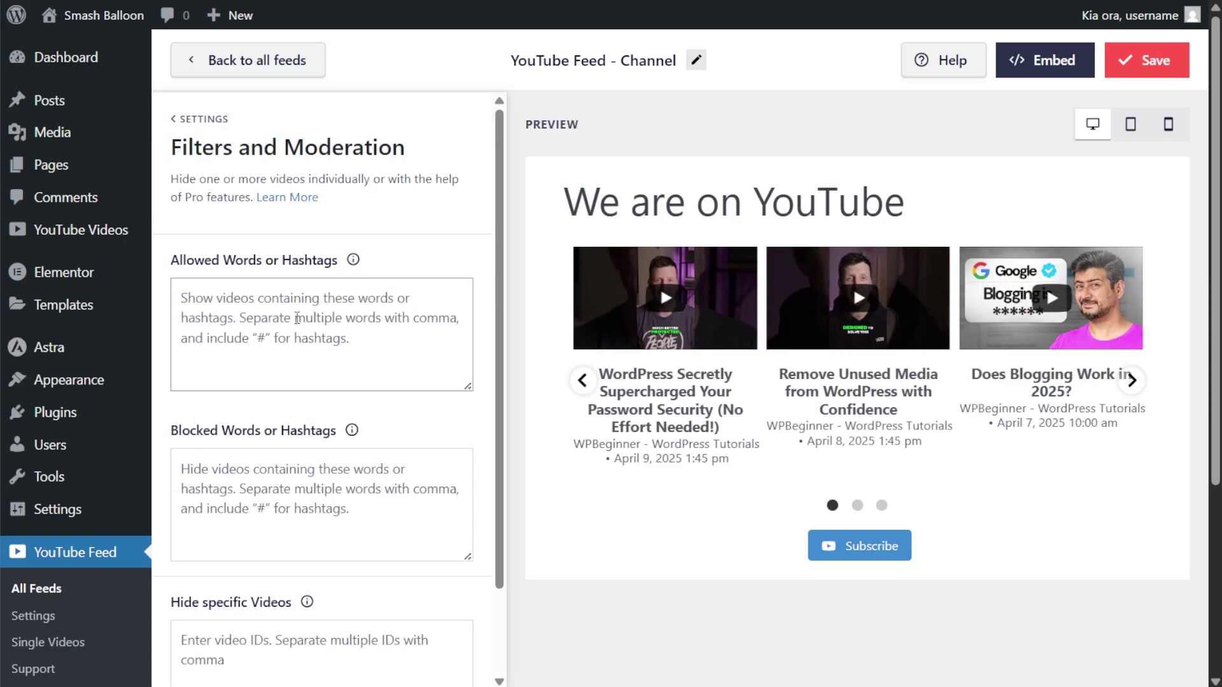
type("WordPress")
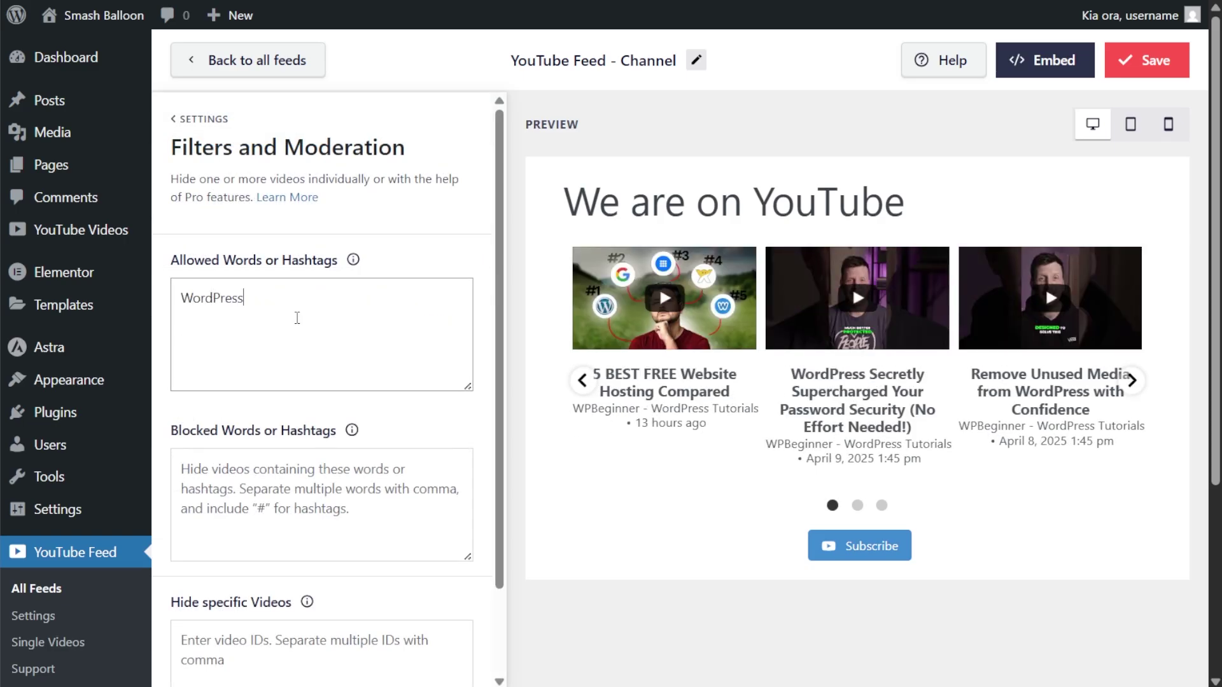